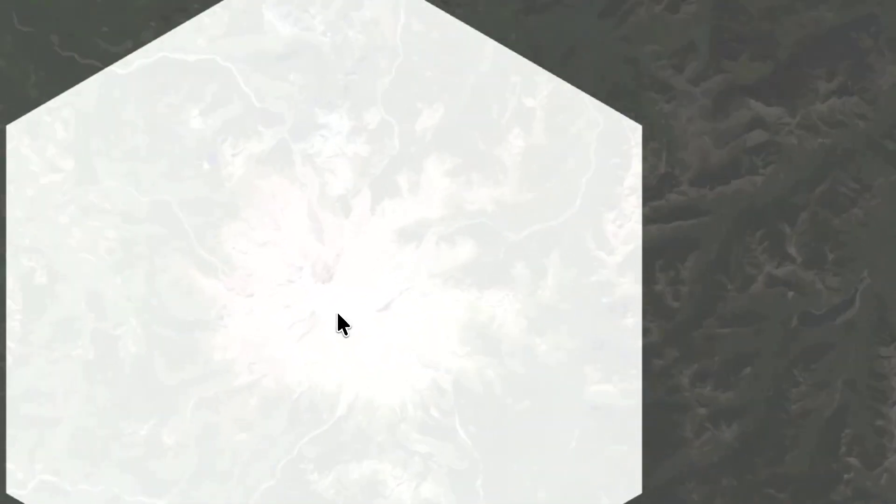
- Set the satellite overlay opacity to 20%, leaving the hexagon nearly opaque white
{"action": "left_click", "coordinate": [873, 108]}
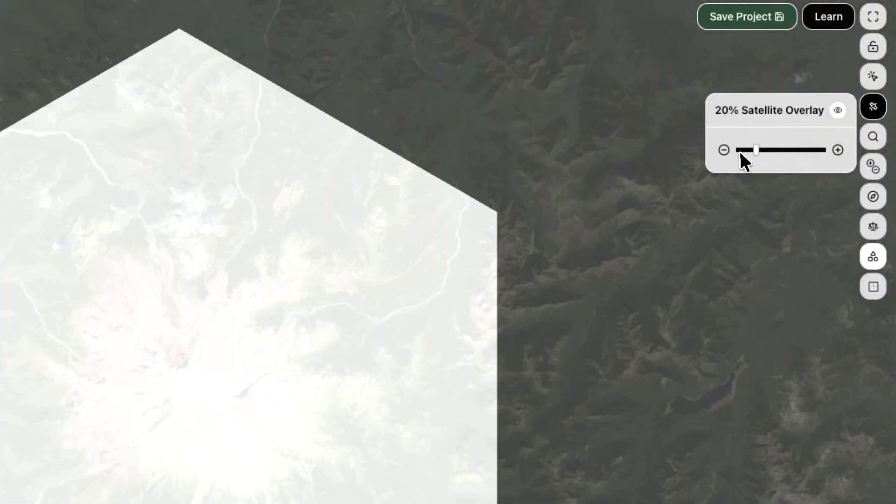
{"action": "left_click_drag", "start_coordinate": [756, 149], "coordinate": [802, 151]}
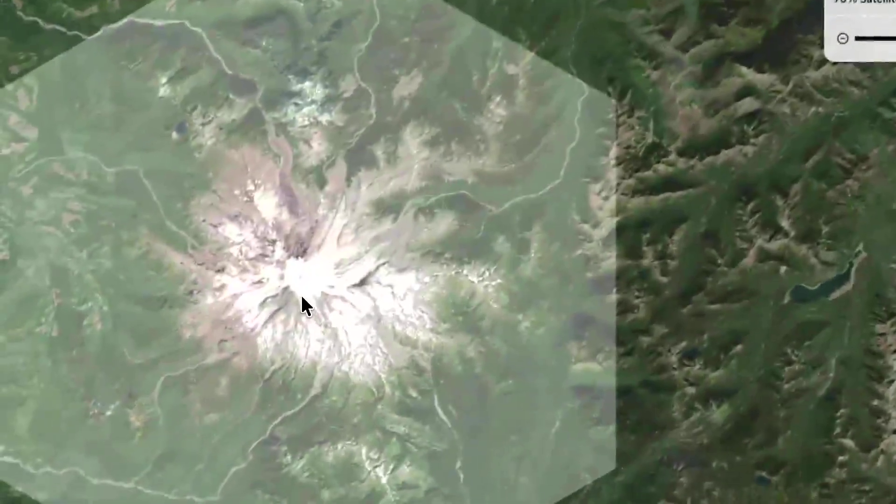
{"action": "scroll", "coordinate": [301, 293], "scroll_direction": "up", "scroll_amount": 3}
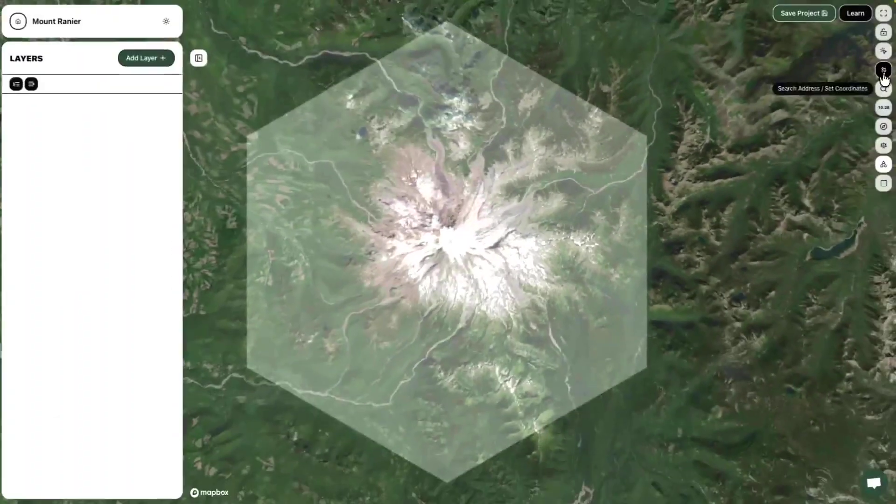
{"action": "left_click", "coordinate": [883, 70]}
{"action": "left_click_drag", "start_coordinate": [852, 98], "coordinate": [810, 101]}
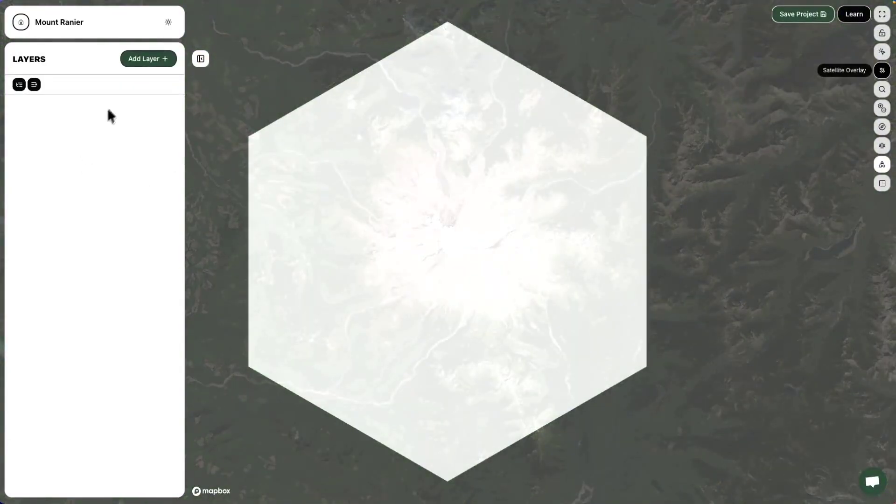
- Create a layer named 'Bottom' using All Elevation Contour Fills from Land > Topography
{"action": "left_click", "coordinate": [146, 59]}
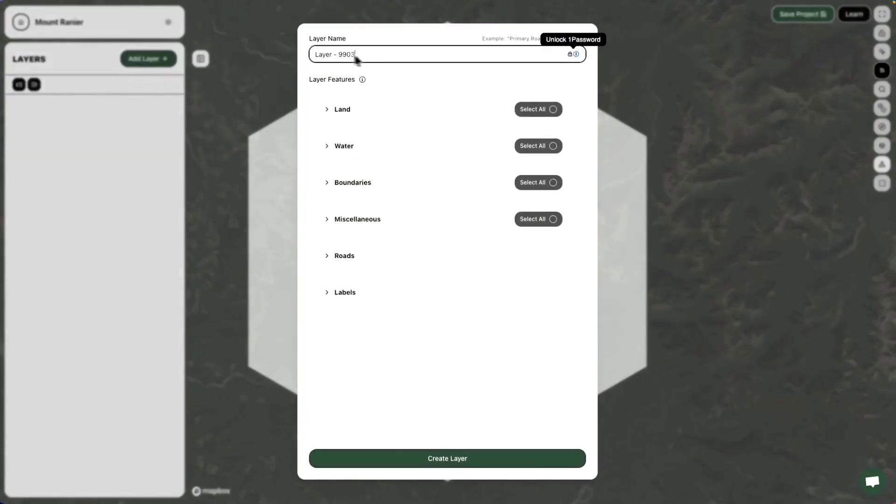
{"action": "left_click_drag", "start_coordinate": [356, 56], "coordinate": [313, 63]}
{"action": "type", "text": "Bottom"}
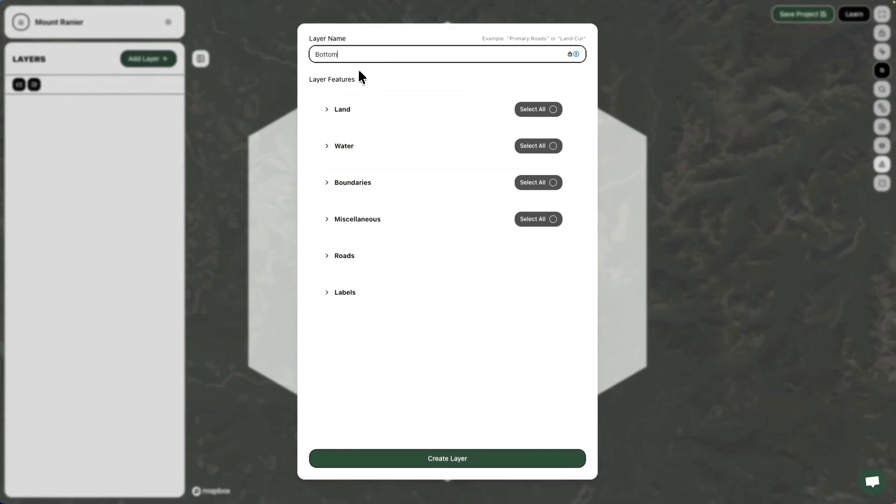
{"action": "left_click", "coordinate": [398, 103]}
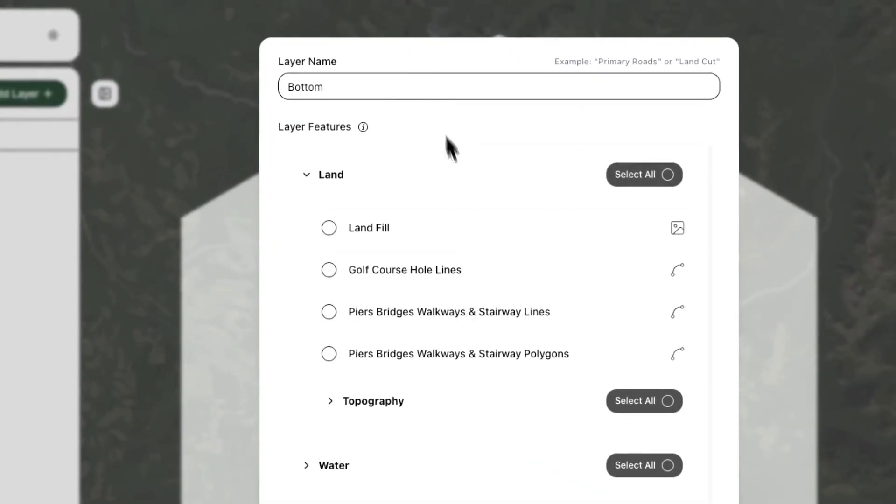
{"action": "left_click", "coordinate": [463, 241]}
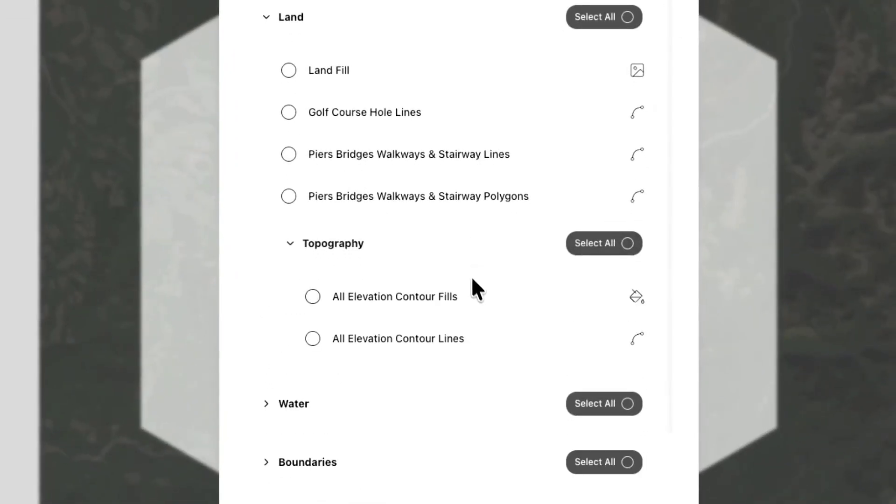
{"action": "left_click", "coordinate": [483, 290]}
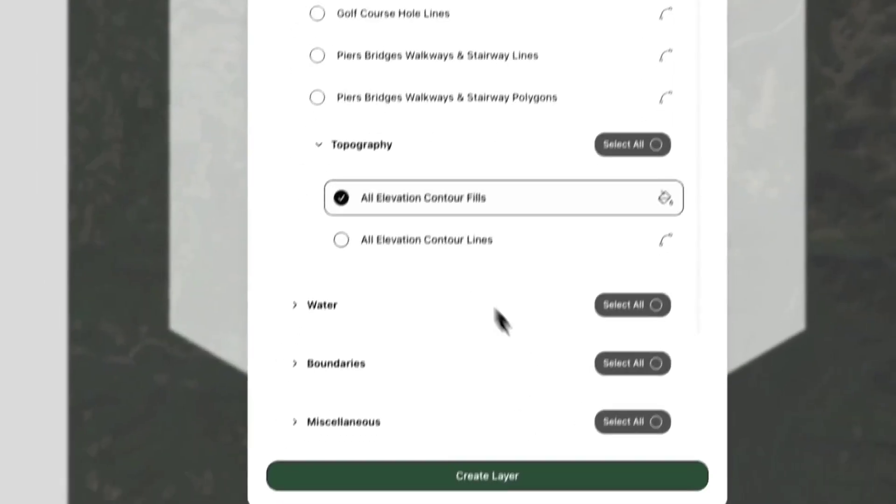
{"action": "left_click", "coordinate": [563, 458]}
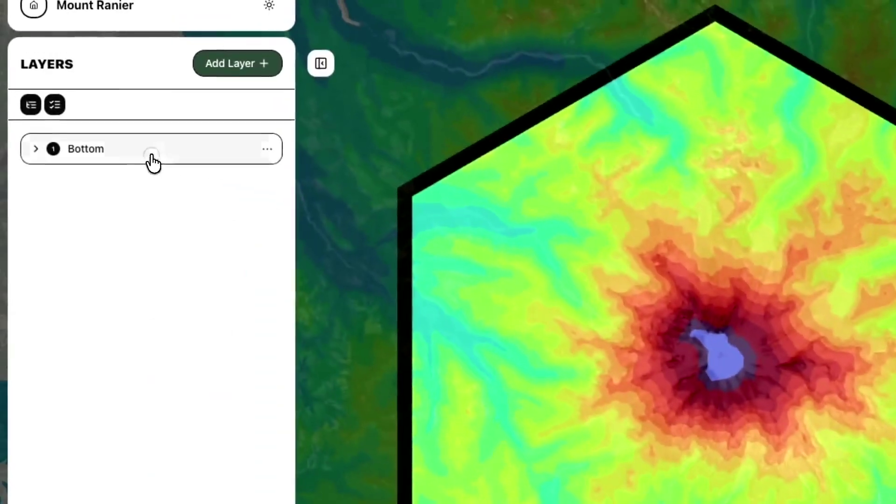
- Expand Bottom to list its All Elevation Contour Fills feature, briefly checking its style panel
{"action": "left_click", "coordinate": [150, 159]}
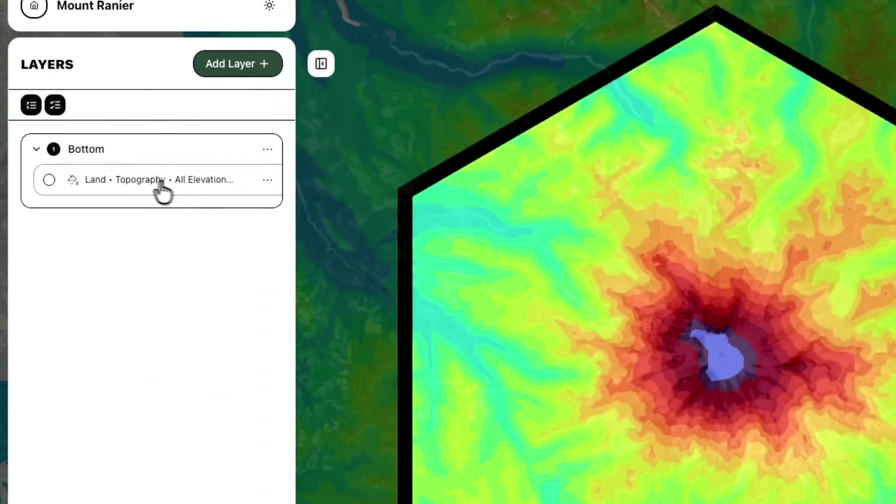
{"action": "left_click", "coordinate": [190, 195]}
{"action": "left_click_drag", "start_coordinate": [182, 87], "coordinate": [45, 56]}
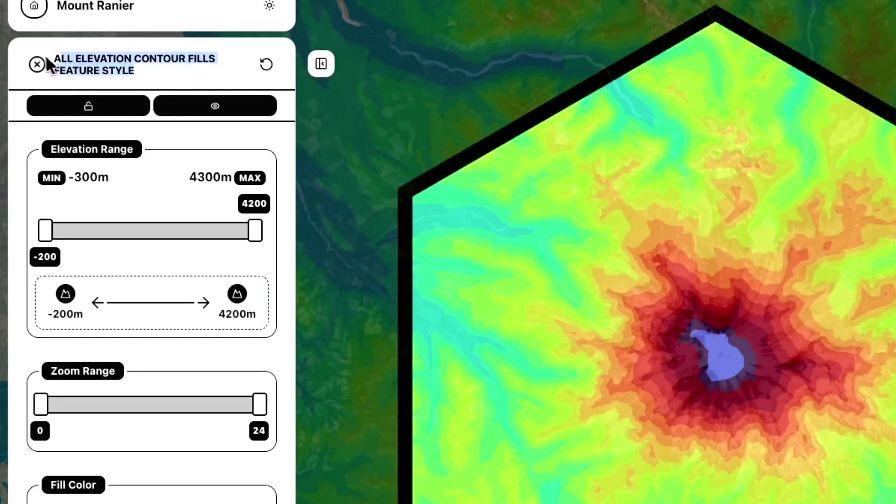
{"action": "left_click", "coordinate": [37, 64]}
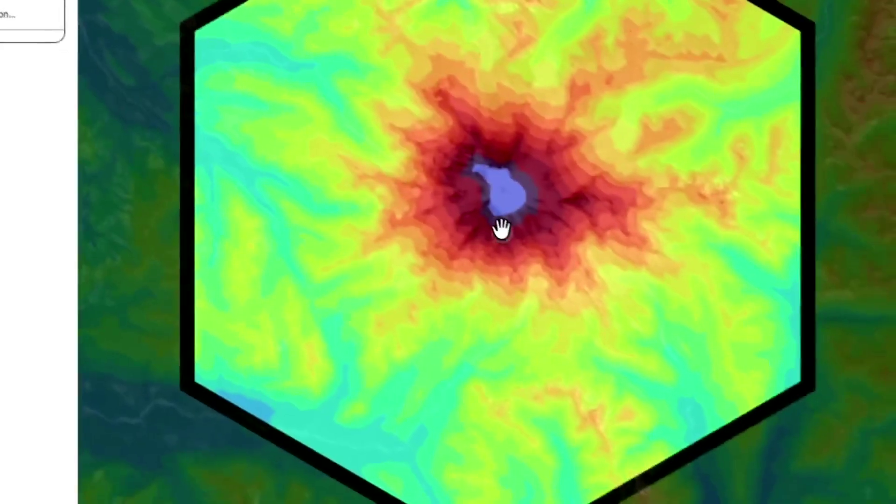
{"action": "scroll", "coordinate": [445, 250], "scroll_direction": "up", "scroll_amount": 5}
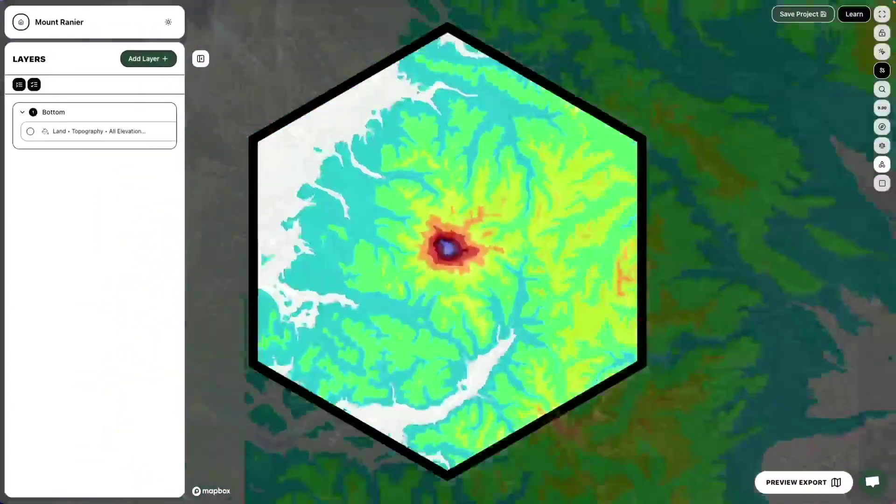
{"action": "scroll", "coordinate": [448, 247], "scroll_direction": "down", "scroll_amount": 4}
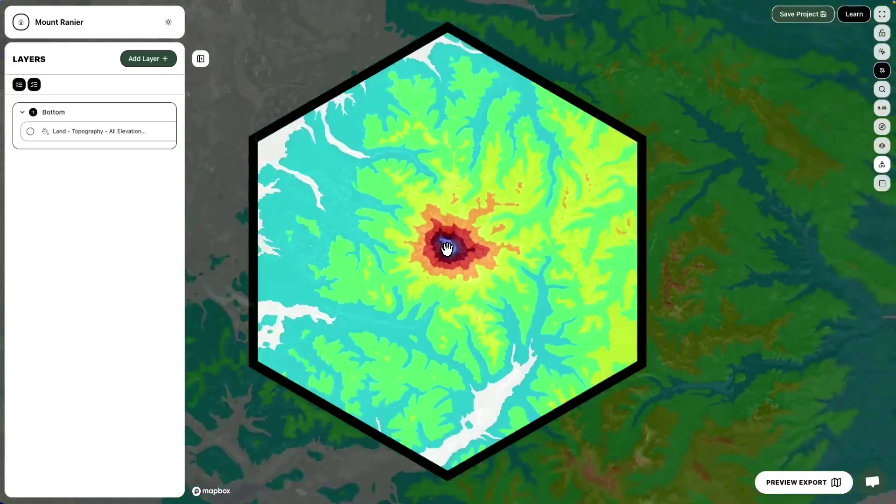
{"action": "scroll", "coordinate": [447, 248], "scroll_direction": "up", "scroll_amount": 2}
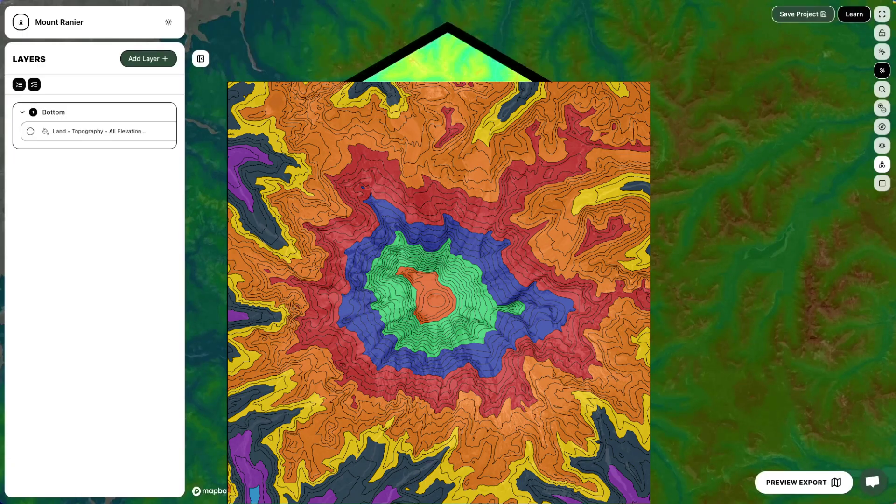
{"action": "scroll", "coordinate": [439, 242], "scroll_direction": "up", "scroll_amount": 1}
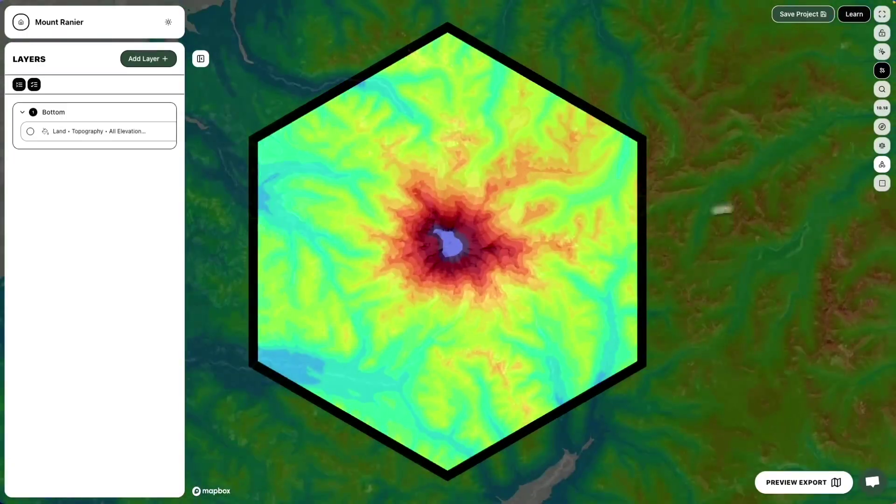
- Raise the map scale from 100% to 200%
{"action": "left_click", "coordinate": [881, 164]}
{"action": "left_click", "coordinate": [881, 161]}
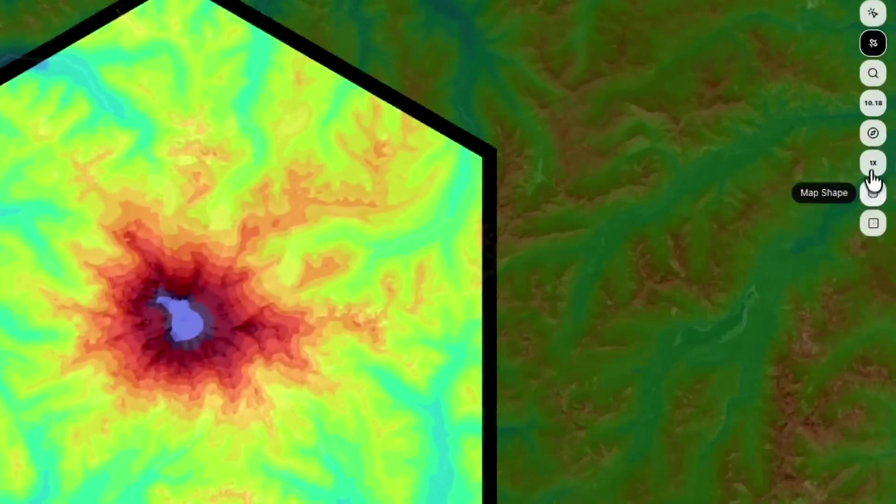
{"action": "left_click", "coordinate": [872, 166]}
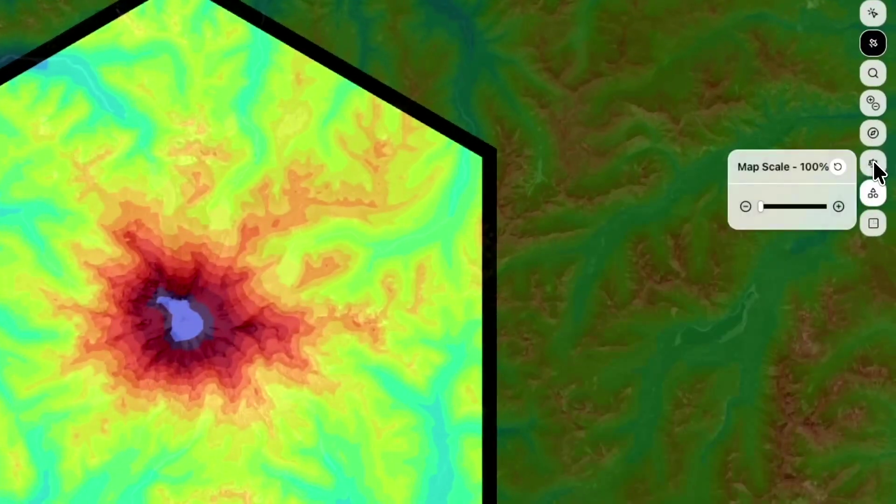
{"action": "left_click_drag", "start_coordinate": [761, 206], "coordinate": [826, 208]}
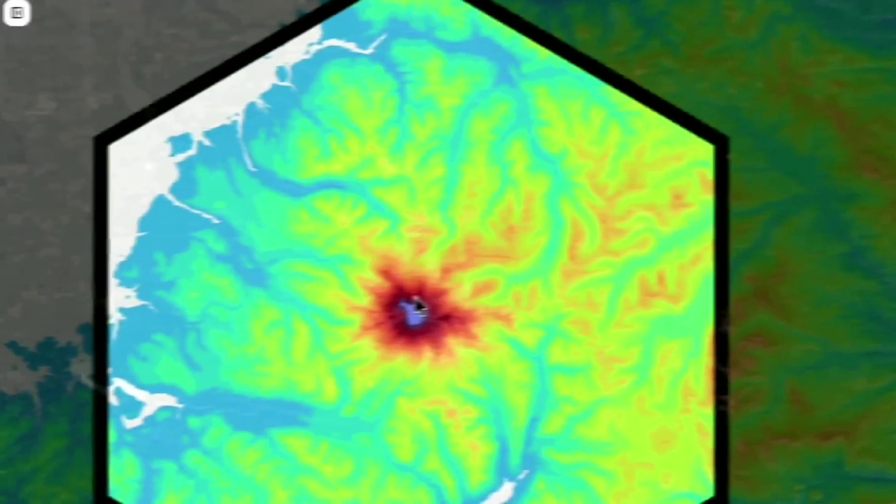
{"action": "scroll", "coordinate": [408, 307], "scroll_direction": "up", "scroll_amount": 5}
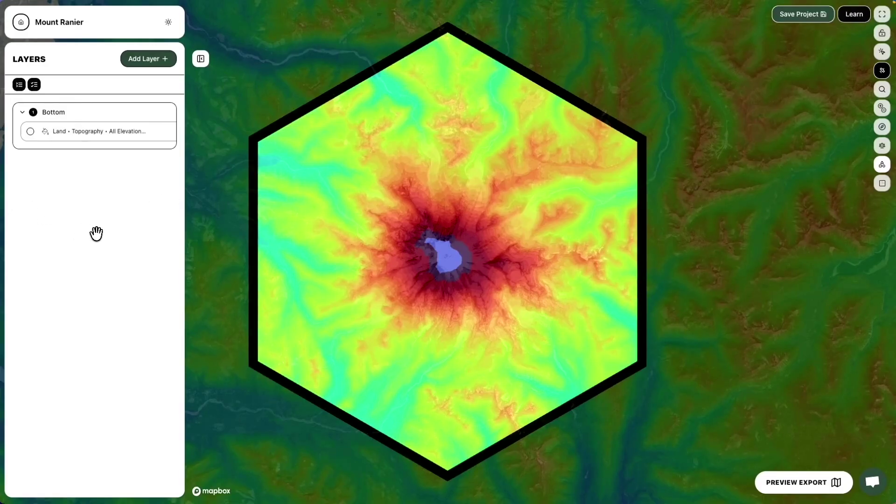
- Zoom and pan until the full Mount Rainier hexagon shows, then lock the map view
{"action": "left_click", "coordinate": [91, 136]}
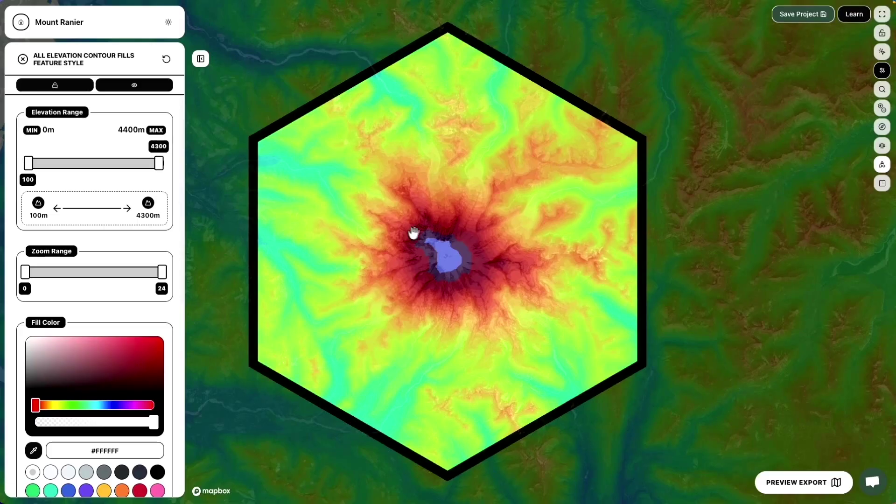
{"action": "scroll", "coordinate": [424, 270], "scroll_direction": "down", "scroll_amount": 5}
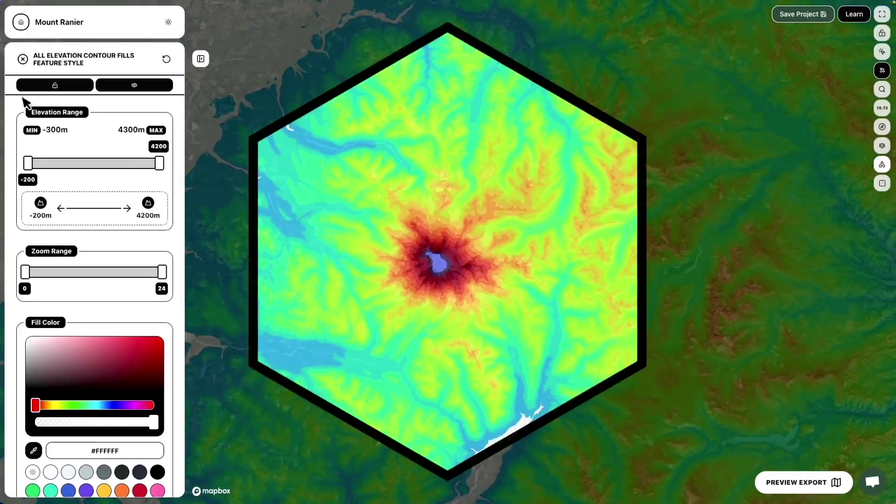
{"action": "scroll", "coordinate": [434, 268], "scroll_direction": "up", "scroll_amount": 5}
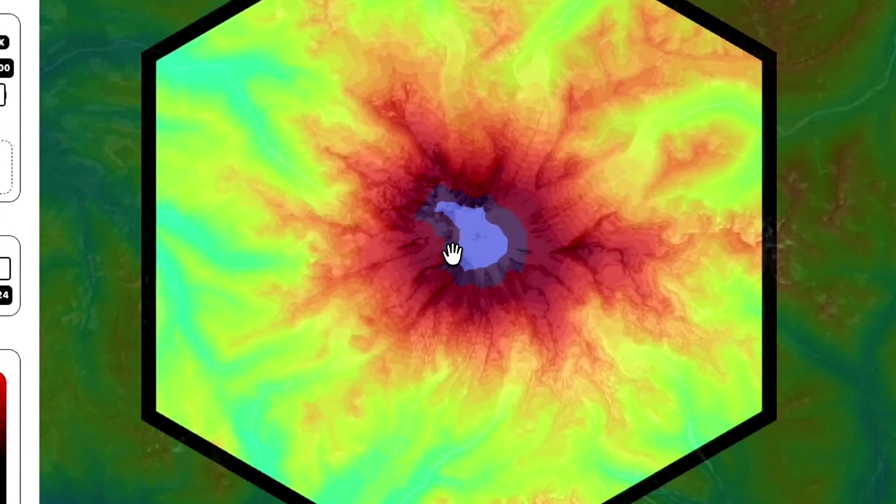
{"action": "scroll", "coordinate": [451, 255], "scroll_direction": "down", "scroll_amount": 5}
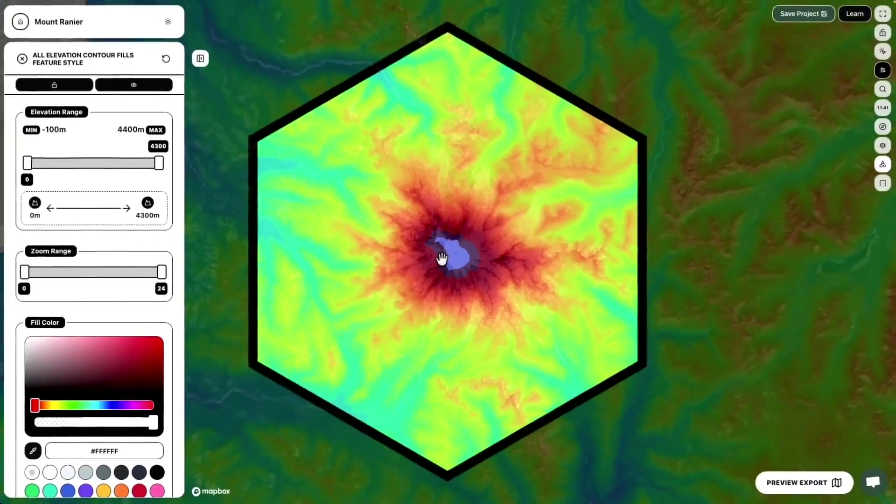
{"action": "scroll", "coordinate": [455, 255], "scroll_direction": "up", "scroll_amount": 1}
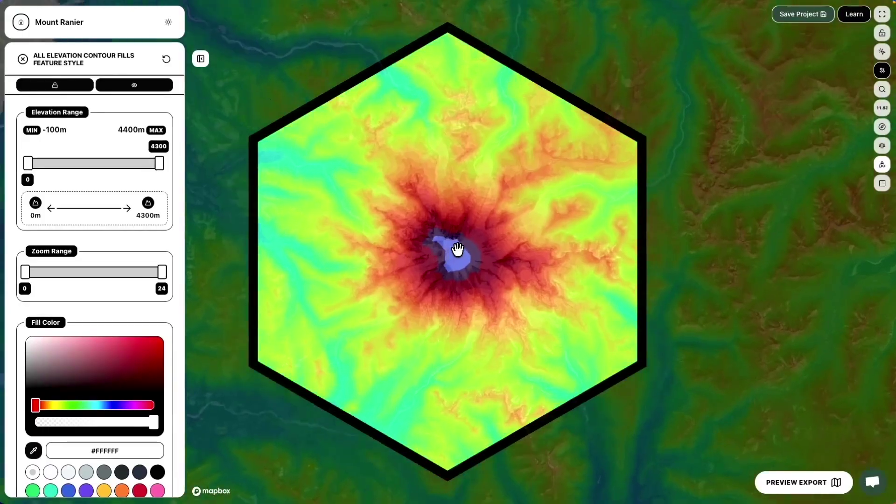
{"action": "scroll", "coordinate": [452, 254], "scroll_direction": "up", "scroll_amount": 1}
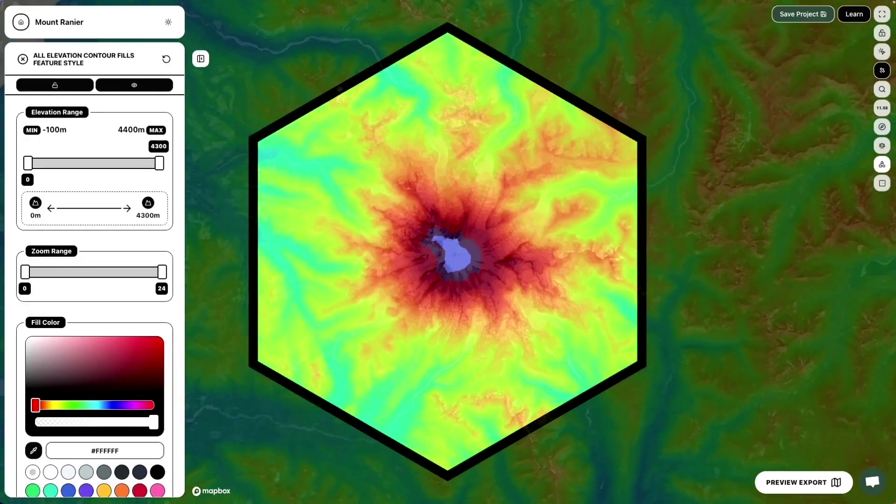
{"action": "scroll", "coordinate": [452, 258], "scroll_direction": "up", "scroll_amount": 1}
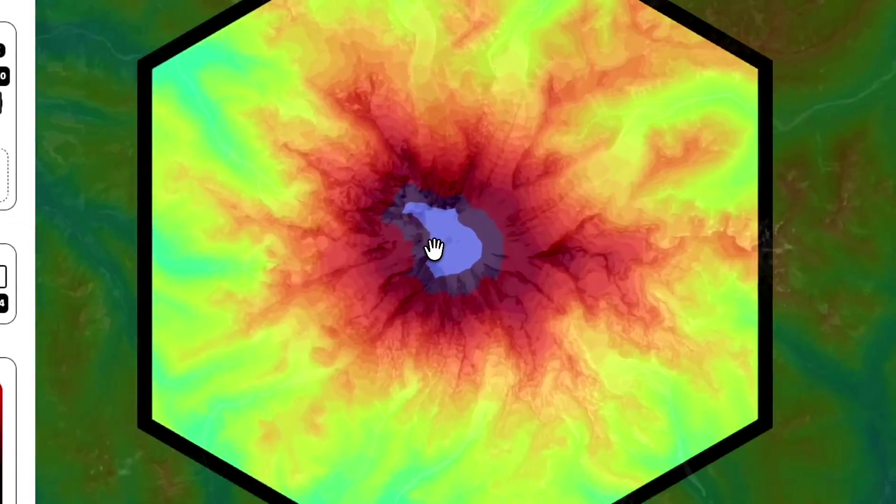
{"action": "left_click_drag", "start_coordinate": [434, 246], "coordinate": [446, 244]}
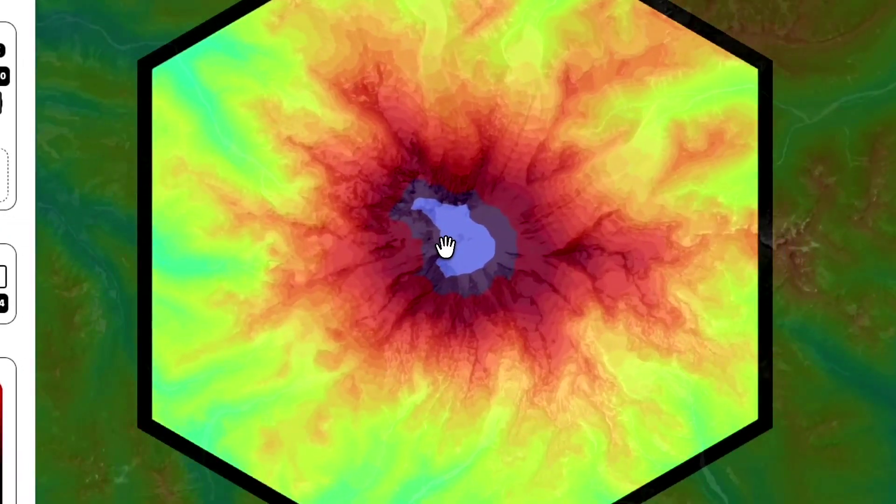
{"action": "scroll", "coordinate": [443, 244], "scroll_direction": "up", "scroll_amount": 1}
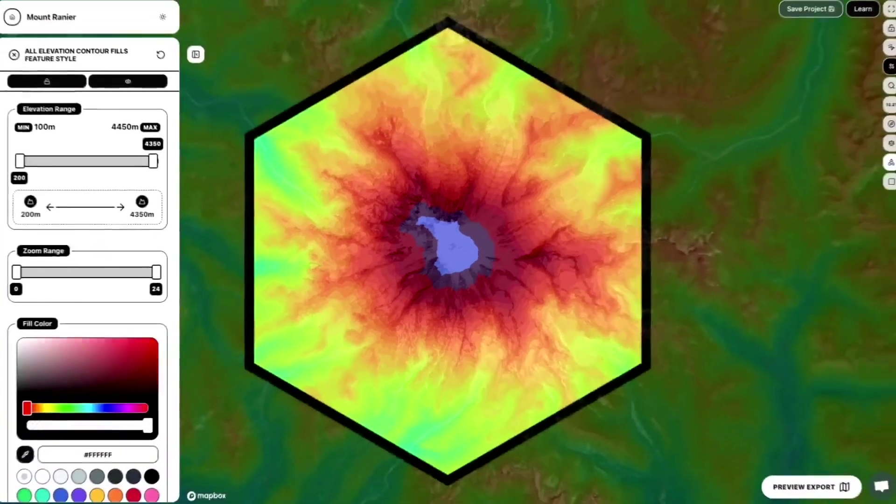
{"action": "scroll", "coordinate": [447, 247], "scroll_direction": "up", "scroll_amount": 1}
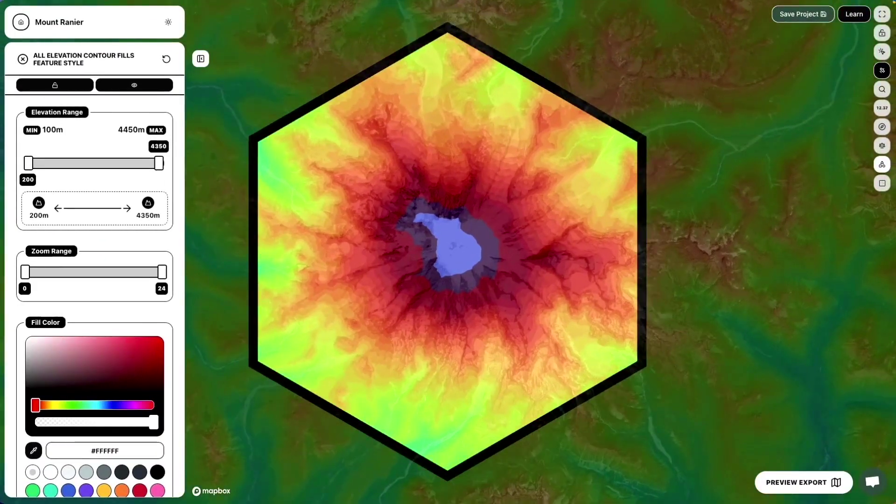
{"action": "scroll", "coordinate": [447, 247], "scroll_direction": "down", "scroll_amount": 3}
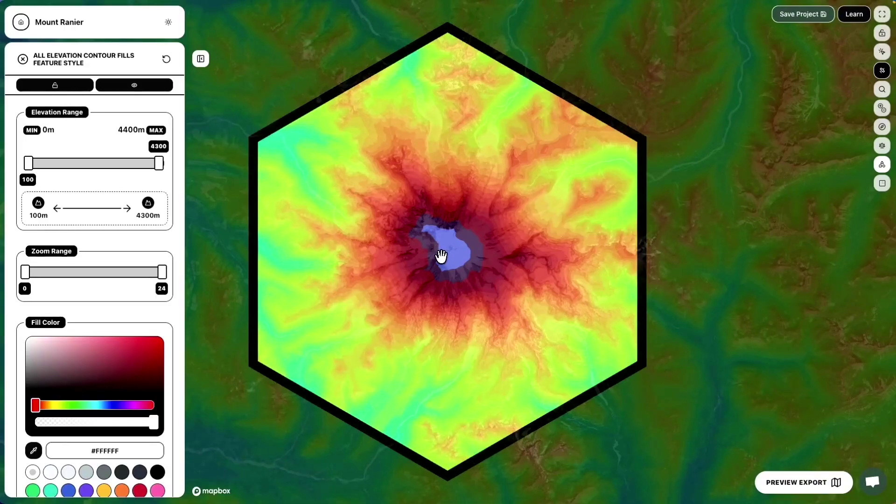
{"action": "left_click", "coordinate": [882, 33]}
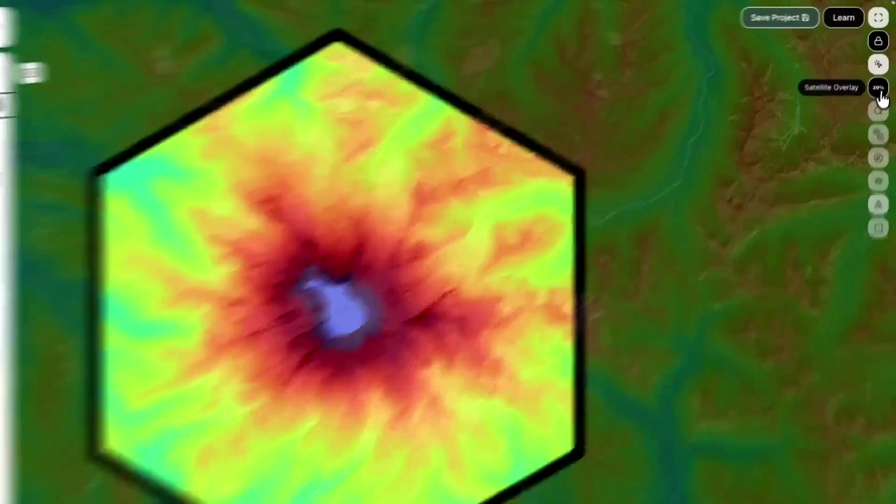
- Set the contour fills' Elevation Range minimum to -200m, keeping the 4300m maximum
{"action": "left_click", "coordinate": [882, 71]}
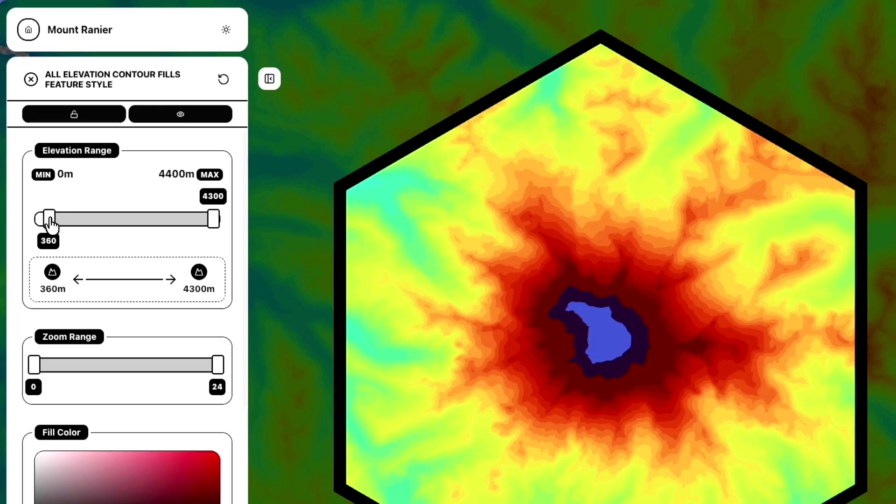
{"action": "left_click_drag", "start_coordinate": [58, 223], "coordinate": [62, 224]}
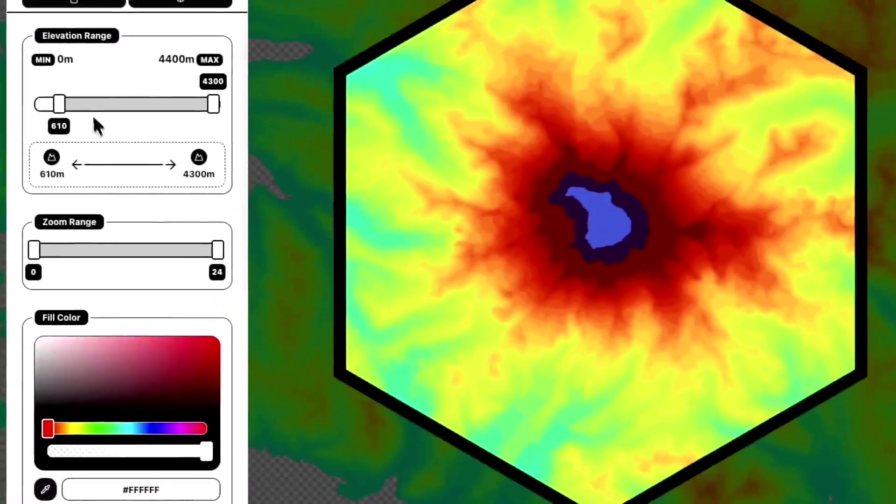
{"action": "left_click_drag", "start_coordinate": [60, 103], "coordinate": [68, 103]}
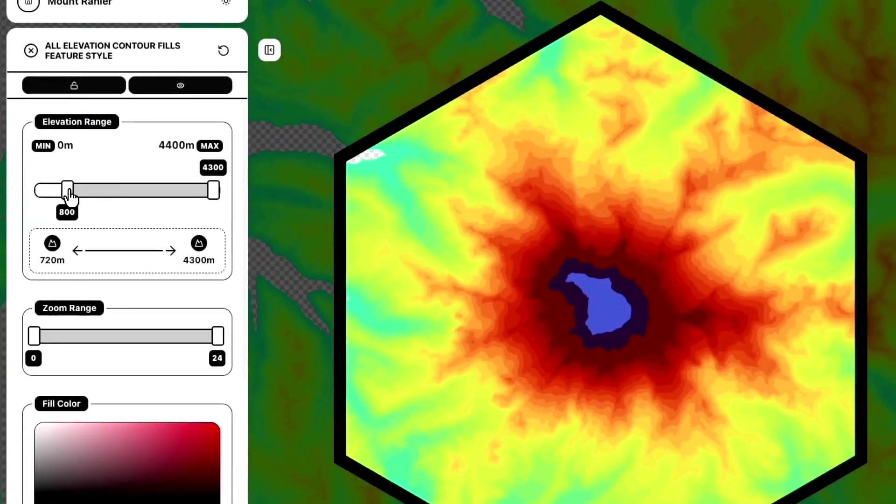
{"action": "left_click_drag", "start_coordinate": [71, 195], "coordinate": [74, 197]}
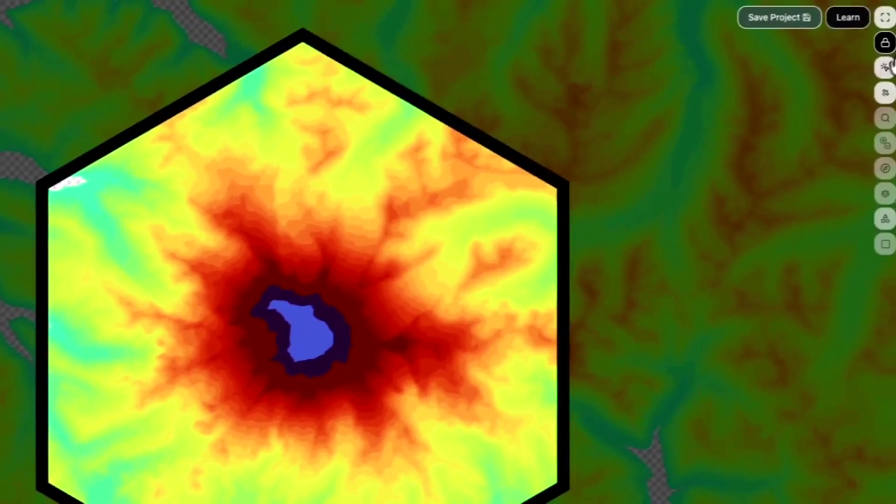
{"action": "left_click", "coordinate": [879, 46]}
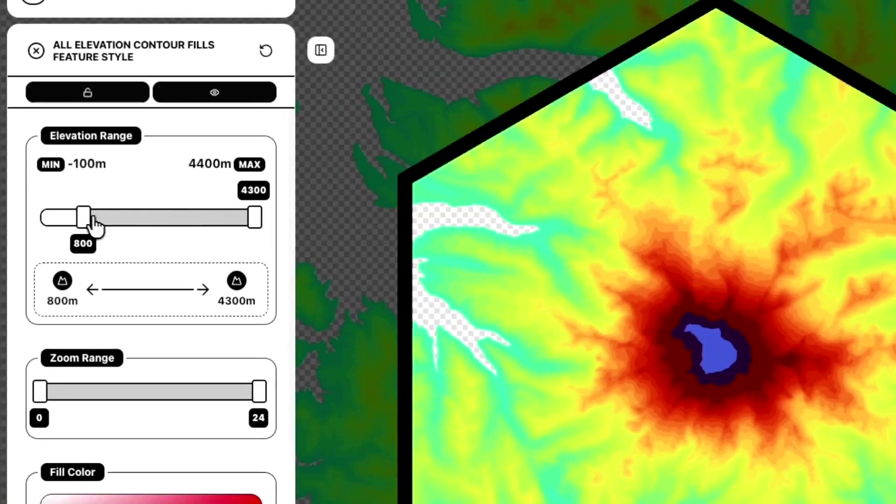
{"action": "left_click_drag", "start_coordinate": [95, 223], "coordinate": [71, 223]}
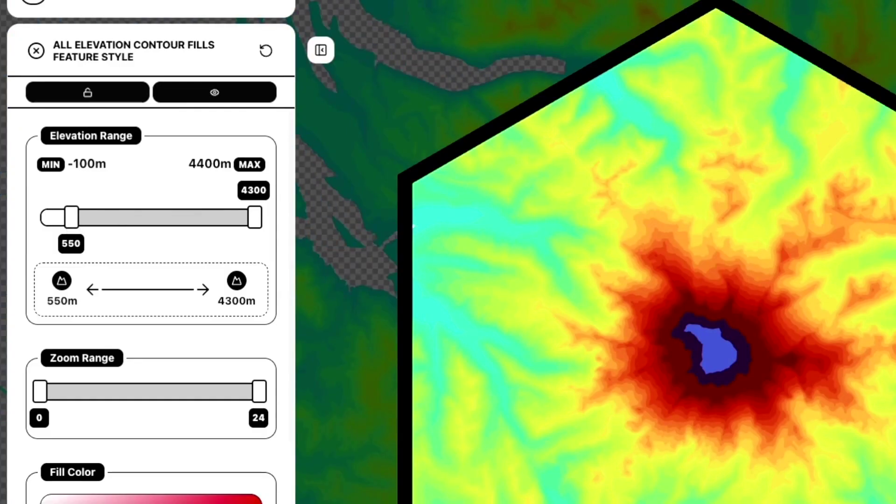
{"action": "left_click_drag", "start_coordinate": [71, 223], "coordinate": [70, 223]}
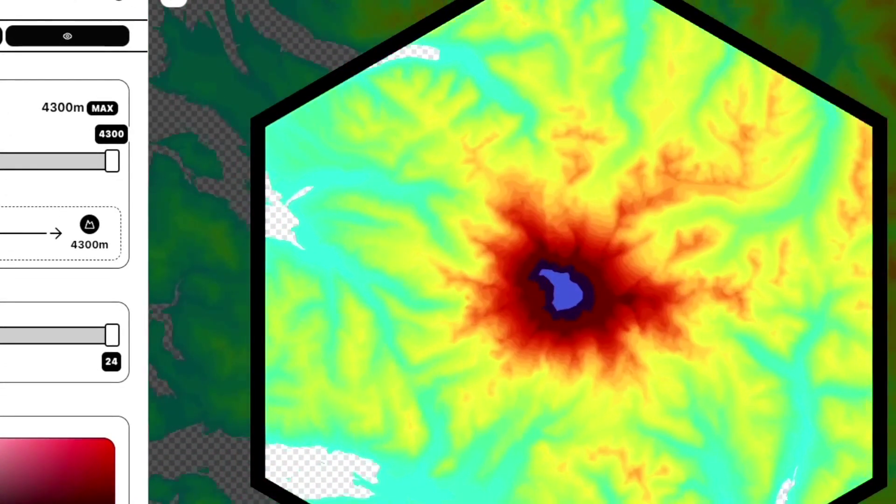
{"action": "left_click_drag", "start_coordinate": [547, 272], "coordinate": [589, 275]}
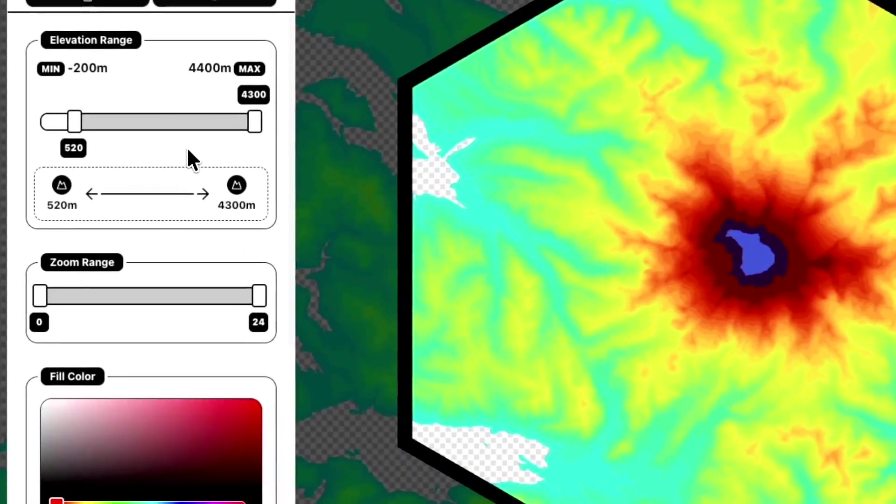
{"action": "left_click_drag", "start_coordinate": [74, 128], "coordinate": [3, 129]}
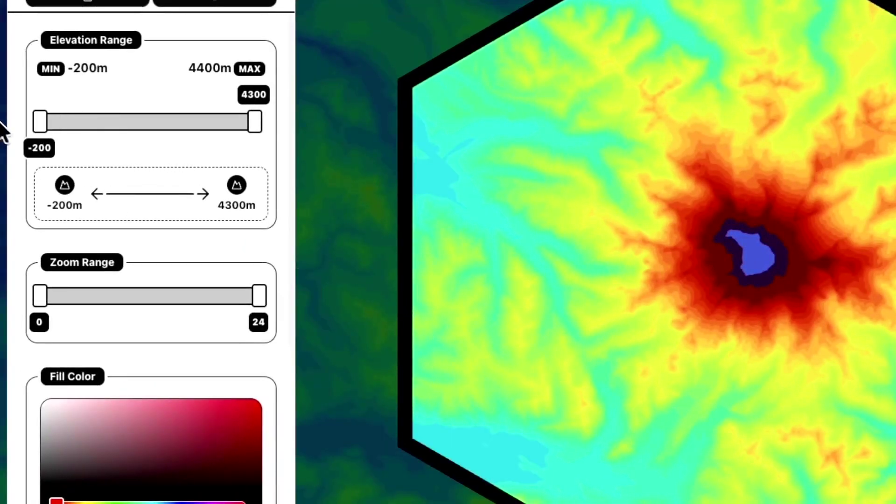
{"action": "scroll", "coordinate": [160, 176], "scroll_direction": "down", "scroll_amount": 3}
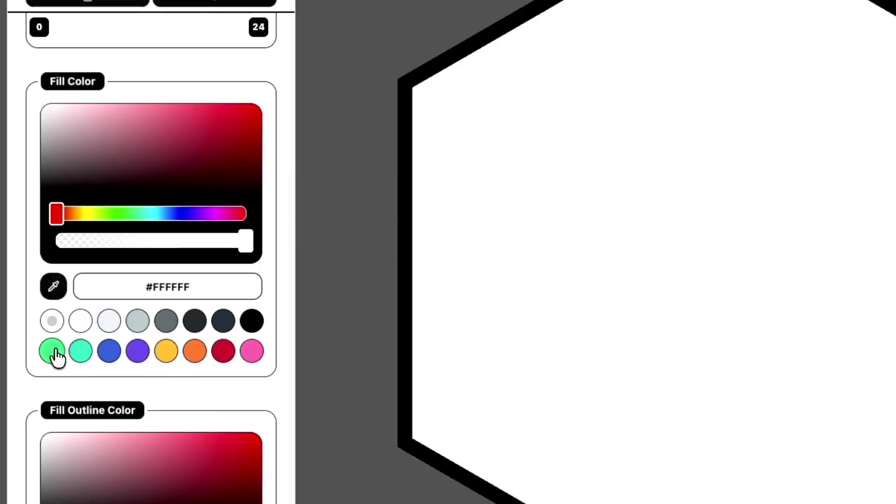
- Colour Bottom's contour fills solid green #20BF6B and go back to the layers list
{"action": "left_click", "coordinate": [52, 351]}
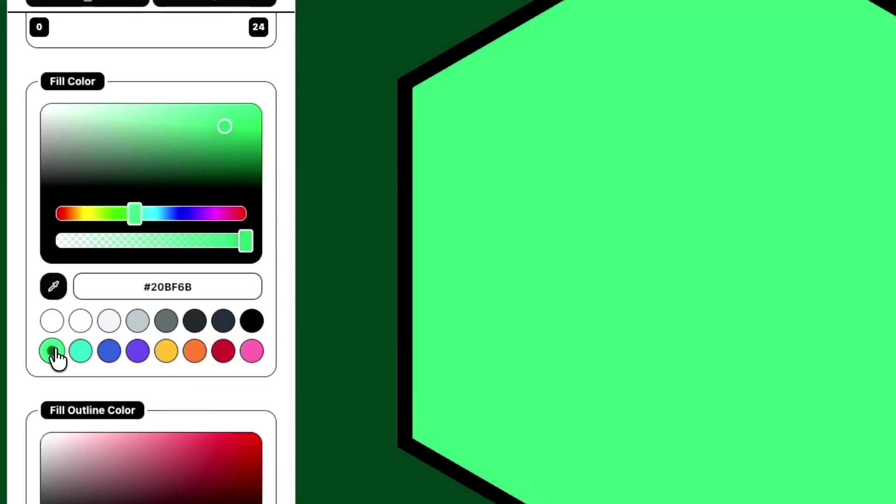
{"action": "scroll", "coordinate": [38, 120], "scroll_direction": "up", "scroll_amount": 5}
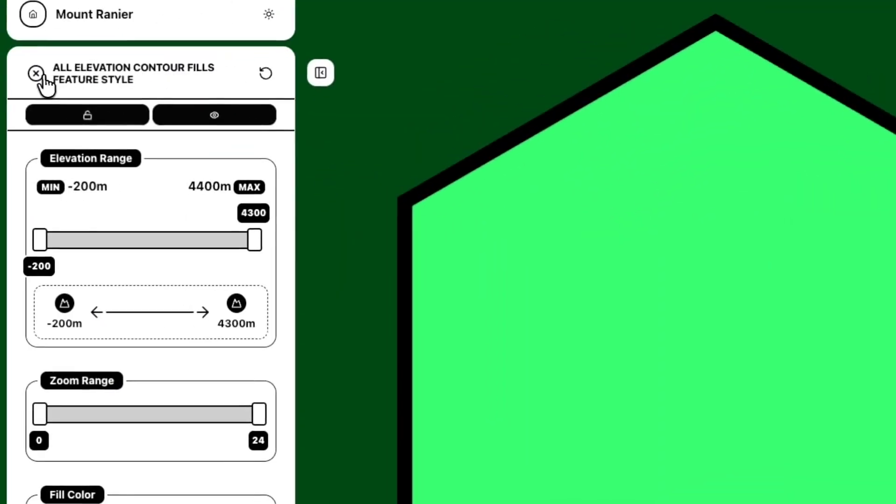
{"action": "left_click", "coordinate": [37, 75]}
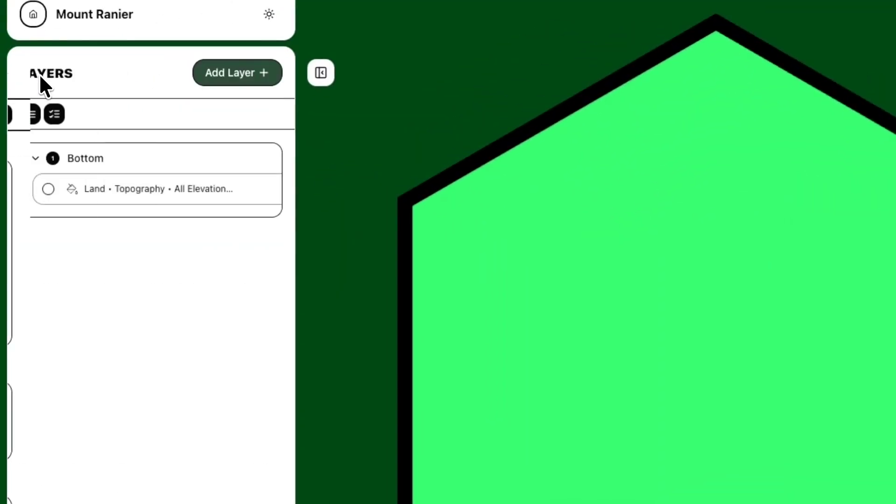
- Create a second layer named '520' with All Elevation Contour Fills from Land > Topography
{"action": "left_click", "coordinate": [239, 79]}
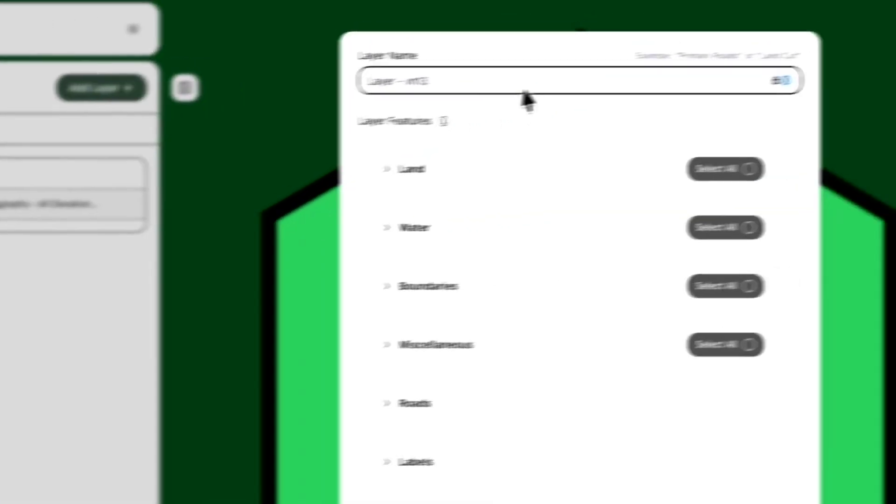
{"action": "key", "text": "BackSpace"}
{"action": "key", "text": "BackSpace"}
{"action": "key", "text": "BackSpace"}
{"action": "key", "text": "BackSpace"}
{"action": "key", "text": "BackSpace"}
{"action": "key", "text": "BackSpace"}
{"action": "key", "text": "BackSpace"}
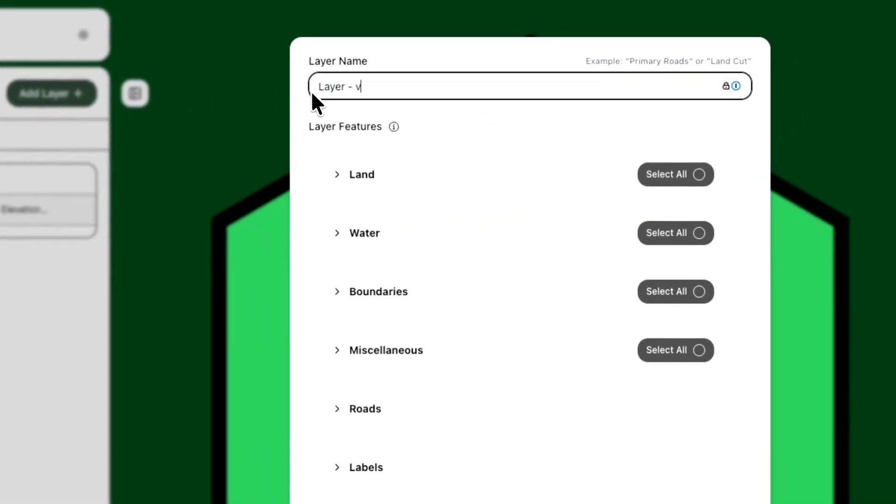
{"action": "key", "text": "BackSpace"}
{"action": "key", "text": "BackSpace"}
{"action": "key", "text": "BackSpace"}
{"action": "key", "text": "BackSpace"}
{"action": "key", "text": "BackSpace"}
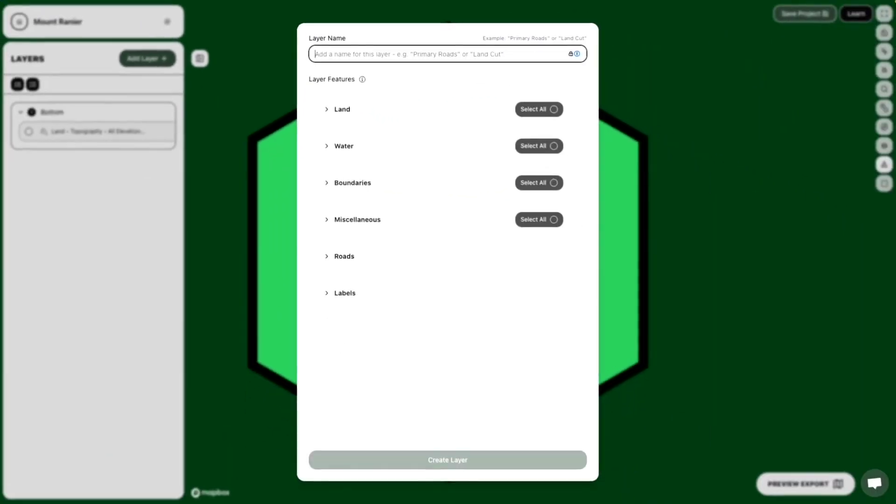
{"action": "type", "text": "S"}
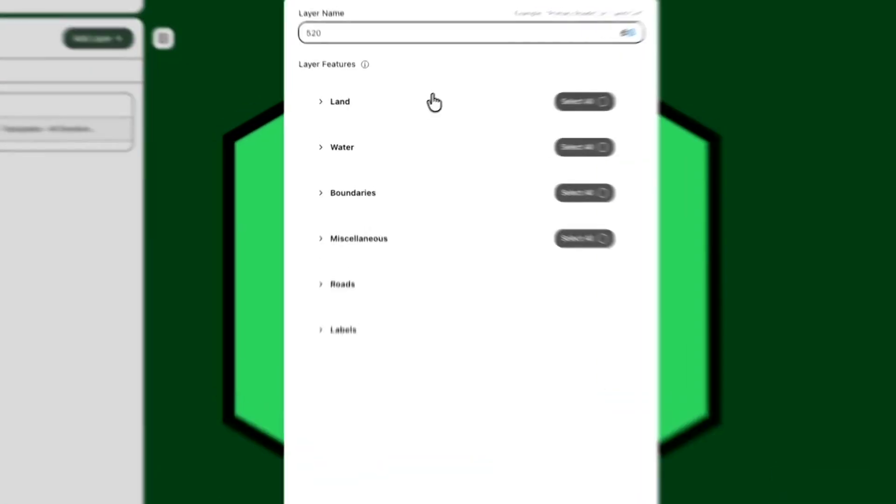
{"action": "left_click", "coordinate": [417, 110]}
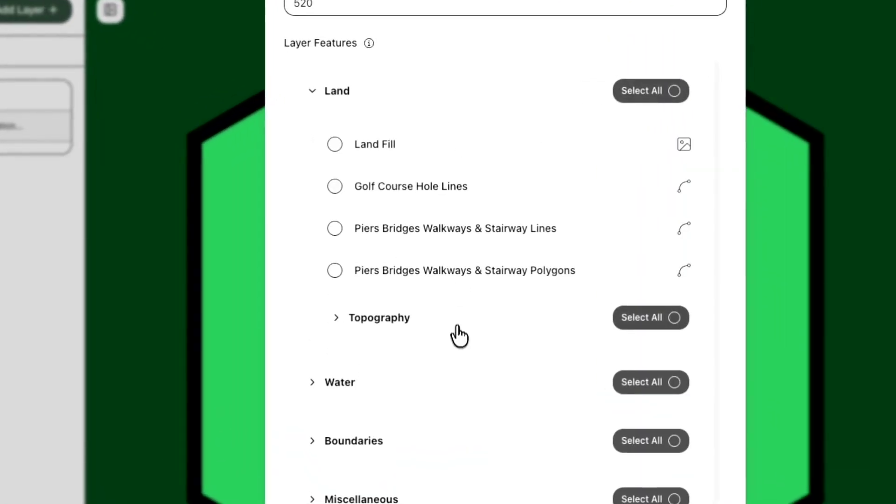
{"action": "left_click", "coordinate": [418, 262]}
{"action": "left_click", "coordinate": [503, 370]}
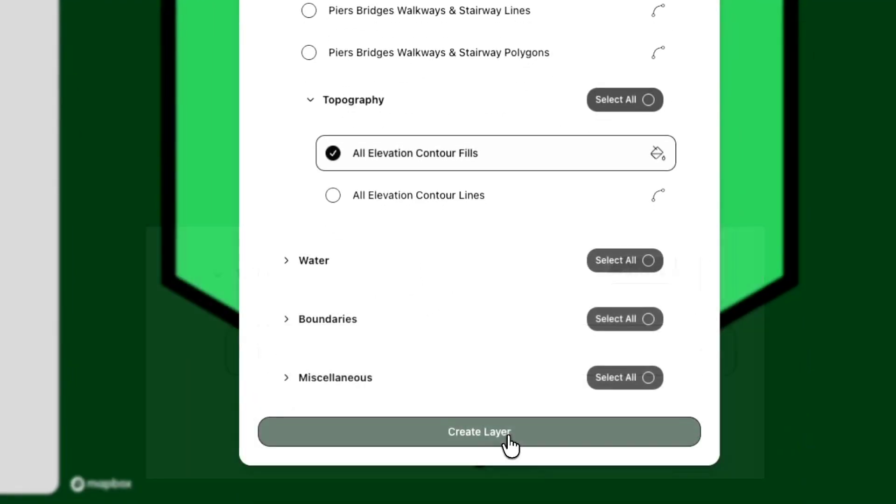
{"action": "left_click", "coordinate": [485, 433]}
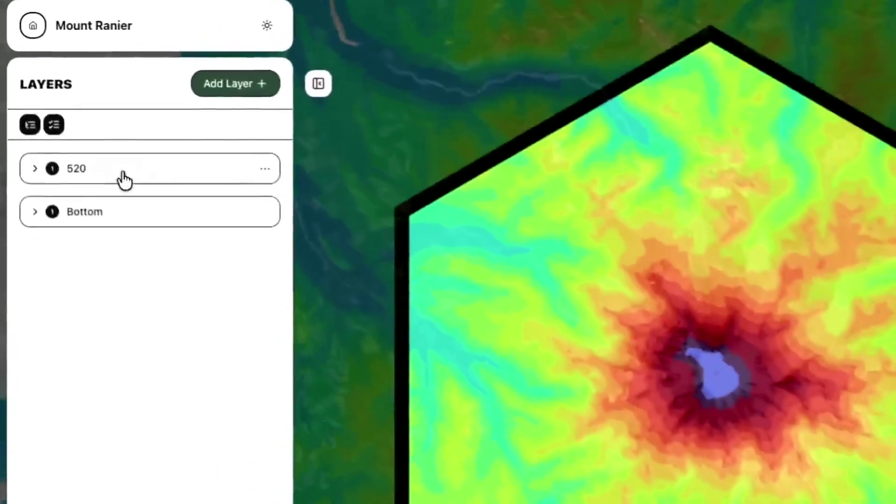
- Start layer 520's contour fills at 500m and fill them teal #2BCBBA
{"action": "left_click", "coordinate": [76, 116]}
{"action": "left_click", "coordinate": [79, 132]}
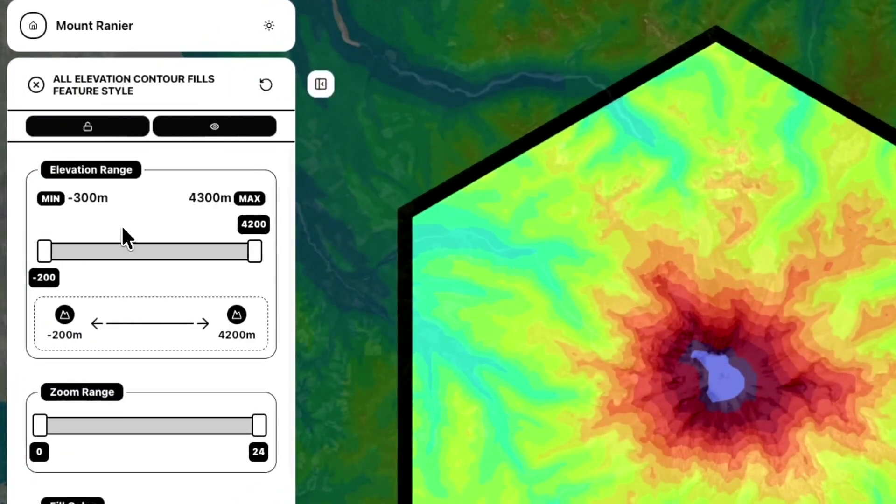
{"action": "left_click_drag", "start_coordinate": [44, 252], "coordinate": [82, 260]}
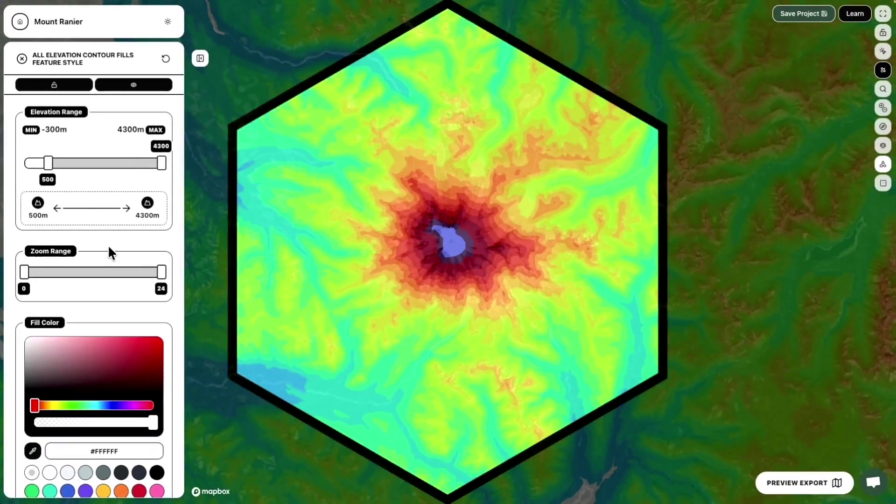
{"action": "scroll", "coordinate": [110, 252], "scroll_direction": "down", "scroll_amount": 5}
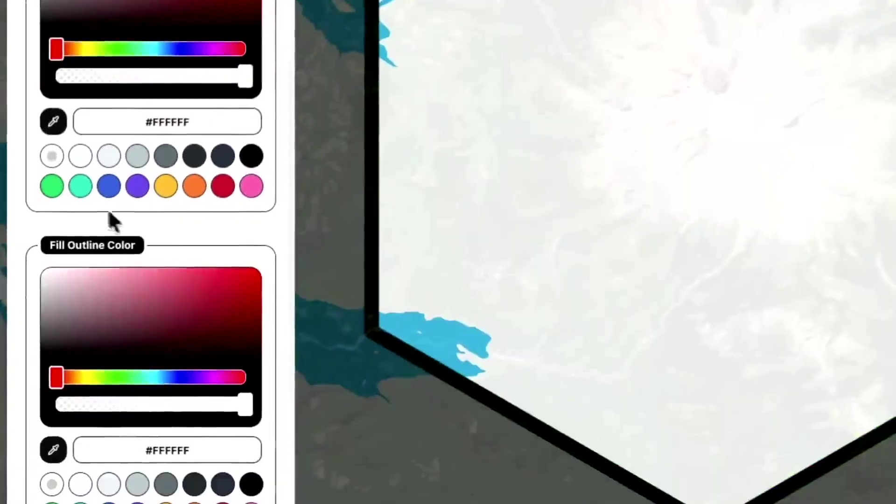
{"action": "left_click", "coordinate": [62, 243]}
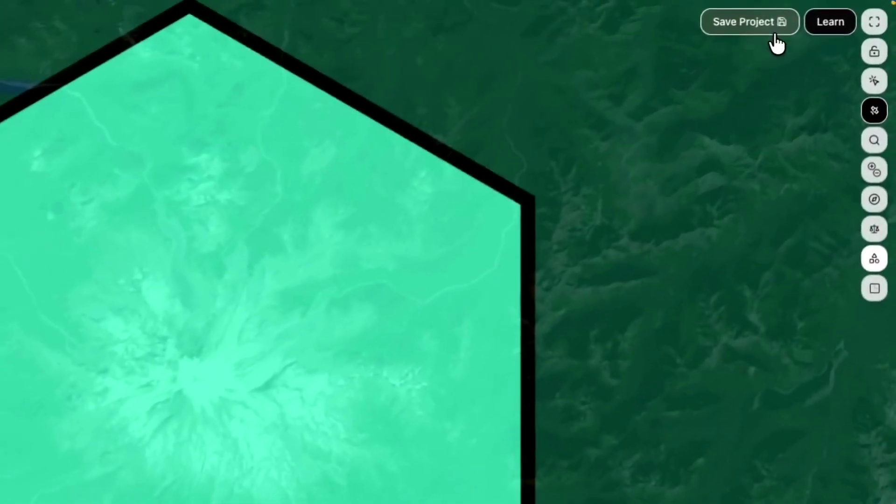
- Save the project and hide the satellite imagery over the hexagon
{"action": "left_click", "coordinate": [811, 15]}
{"action": "left_click", "coordinate": [875, 112]}
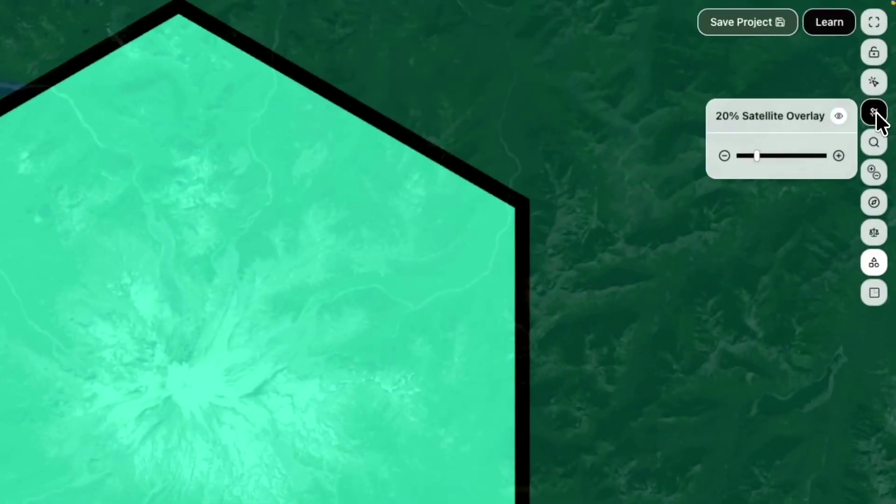
{"action": "left_click", "coordinate": [838, 117]}
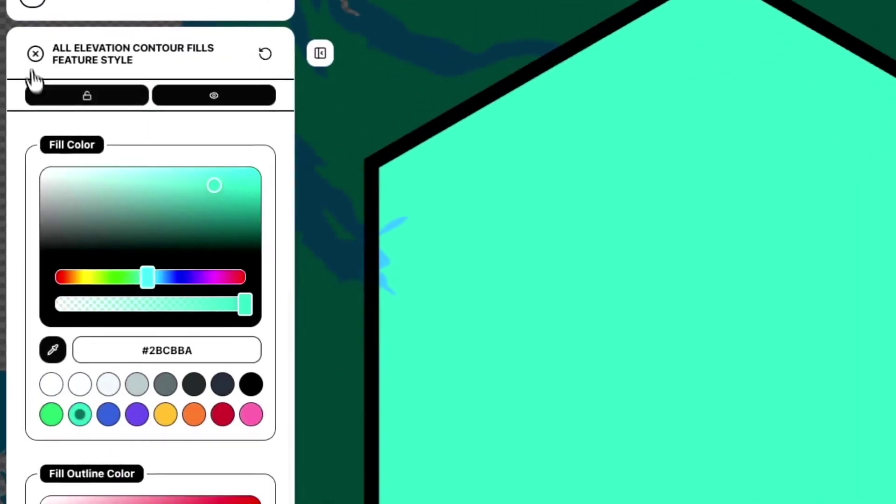
- Recheck the contour fill style, then close it and collapse the 520 layer group
{"action": "left_click", "coordinate": [33, 55]}
{"action": "left_click", "coordinate": [122, 169]}
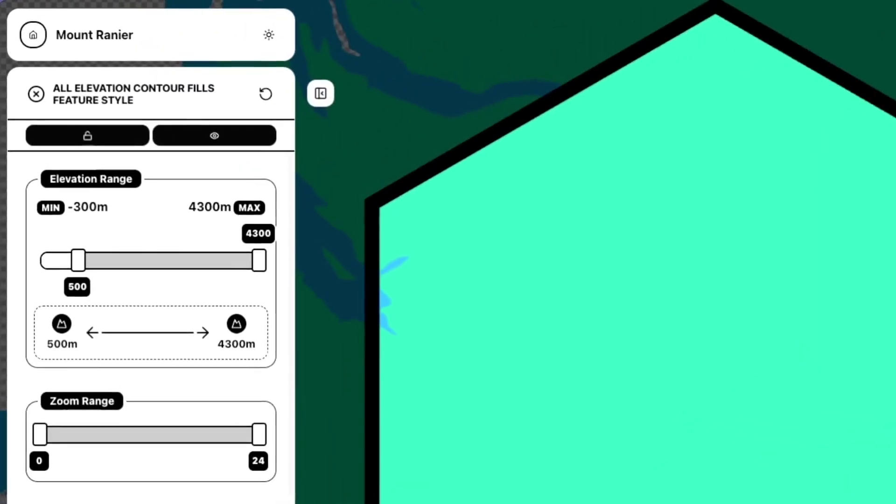
{"action": "left_click", "coordinate": [22, 59]}
{"action": "left_click", "coordinate": [94, 117]}
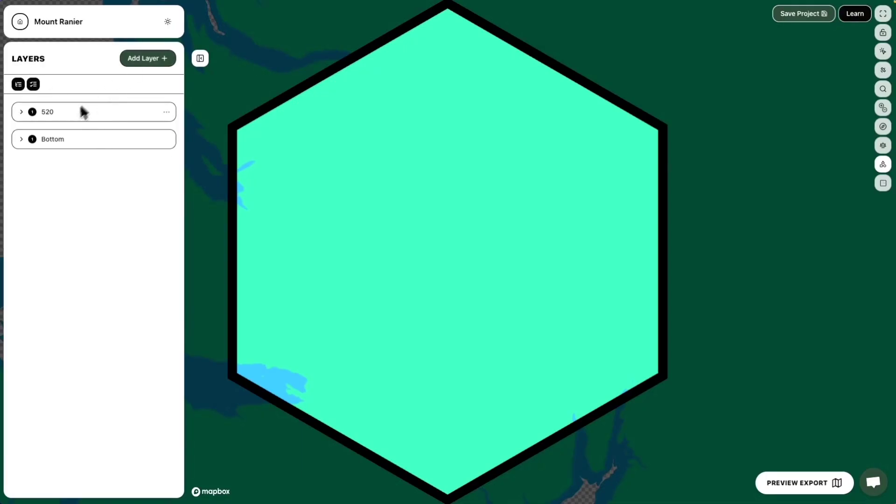
- Rename layer 520 to 500 and save it
{"action": "left_click", "coordinate": [140, 64]}
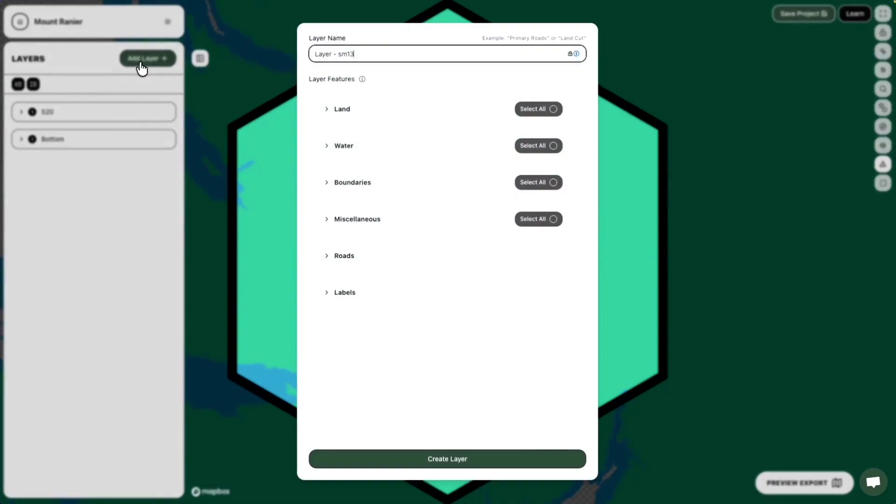
{"action": "left_click", "coordinate": [91, 122]}
{"action": "mouse_move", "coordinate": [164, 116]}
{"action": "left_click", "coordinate": [202, 114]}
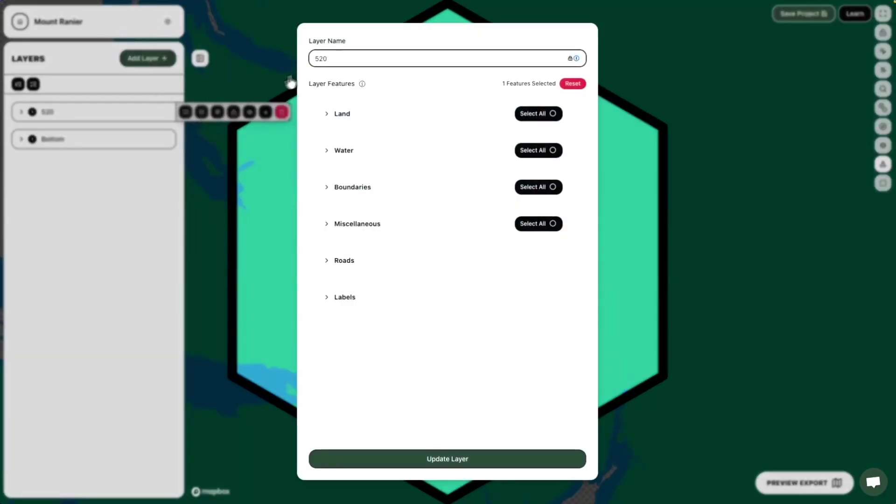
{"action": "key", "text": "BackSpace"}
{"action": "type", "text": "00"}
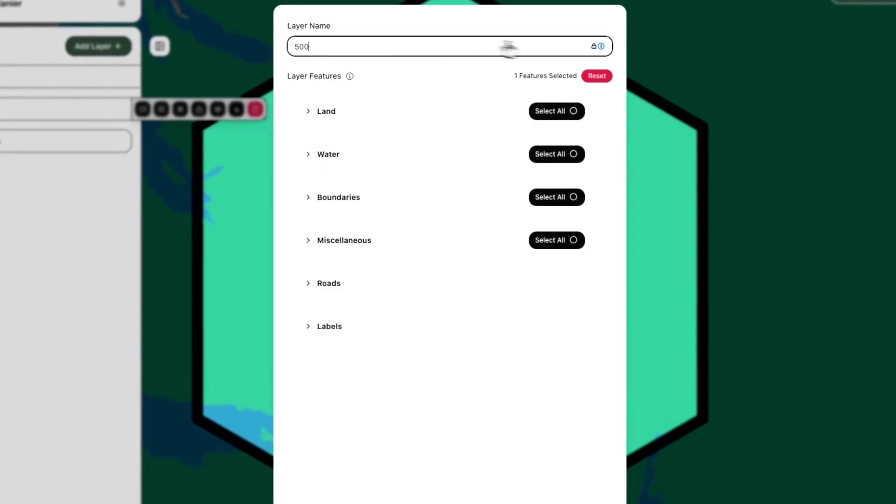
{"action": "left_click", "coordinate": [532, 455]}
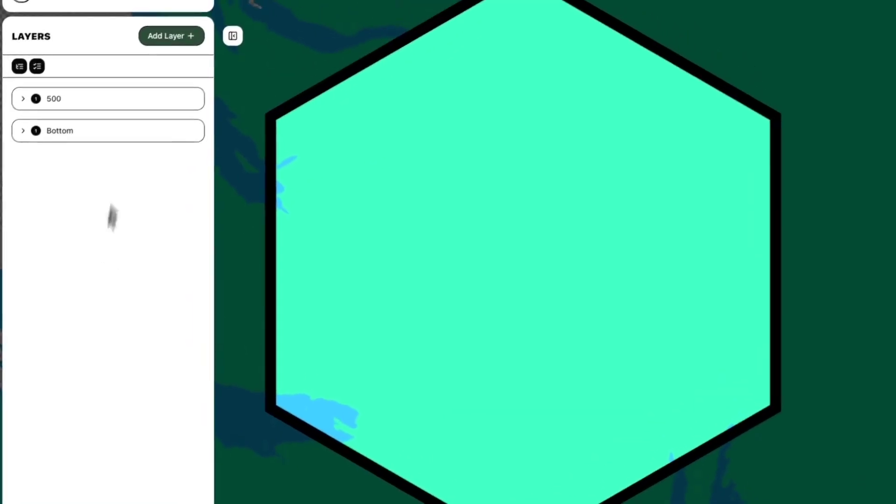
- Create a new layer named 600 containing Topography > All Elevation Contour Fills
{"action": "left_click", "coordinate": [184, 23]}
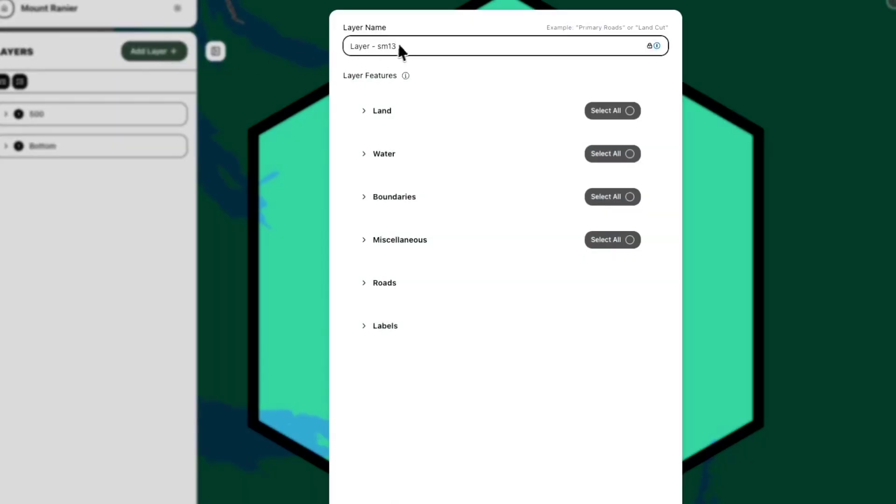
{"action": "key", "text": "ctrl+a"}
{"action": "type", "text": "600"}
{"action": "left_click", "coordinate": [444, 111]}
{"action": "left_click", "coordinate": [447, 159]}
{"action": "left_click", "coordinate": [459, 160]}
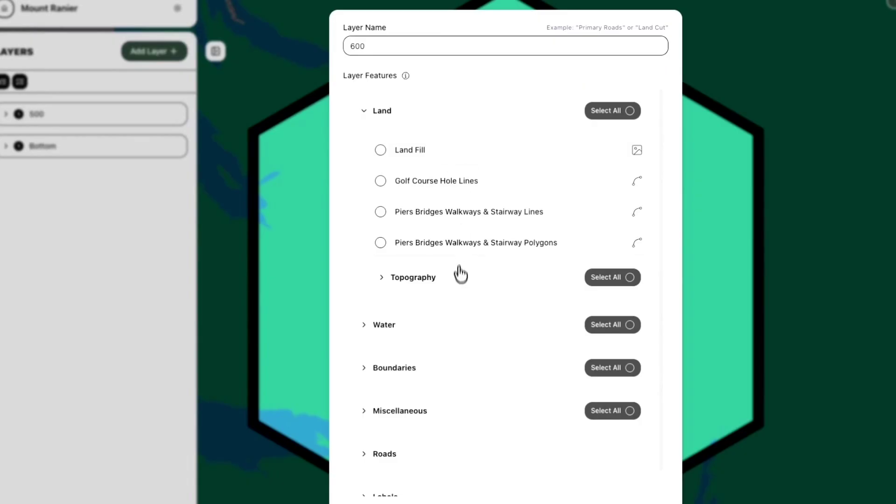
{"action": "left_click", "coordinate": [458, 276]}
{"action": "left_click", "coordinate": [471, 317]}
{"action": "scroll", "coordinate": [476, 420], "scroll_direction": "down", "scroll_amount": 2}
{"action": "left_click", "coordinate": [485, 475]}
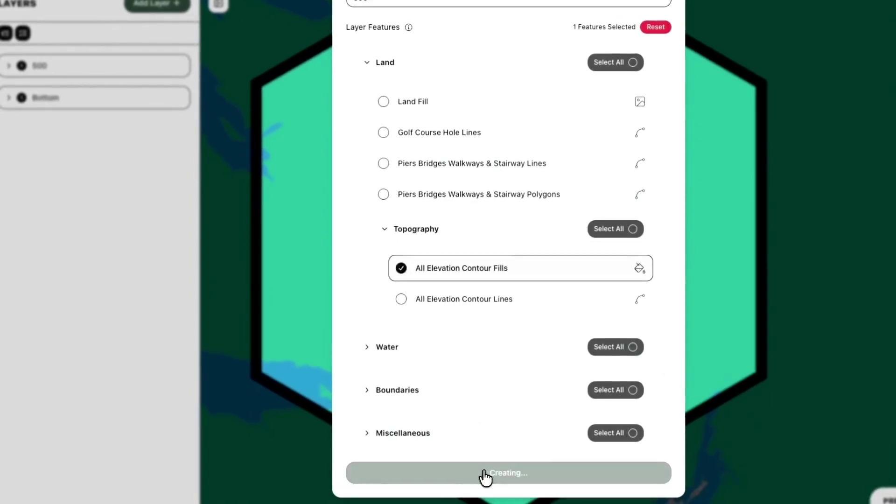
{"action": "left_click", "coordinate": [69, 68]}
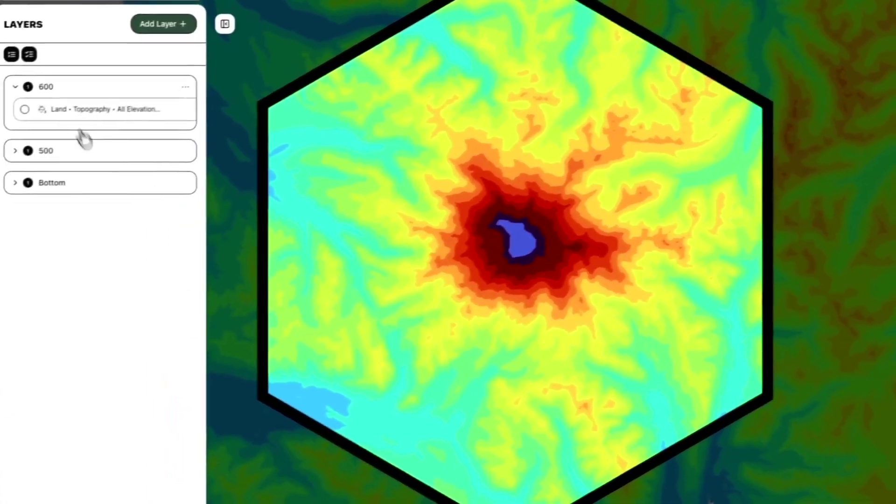
- Limit layer 600's contour fills to 600–4200m, override their colour to blue #3867D6, and save the project
{"action": "left_click", "coordinate": [106, 112]}
{"action": "left_click_drag", "start_coordinate": [40, 149], "coordinate": [48, 147]}
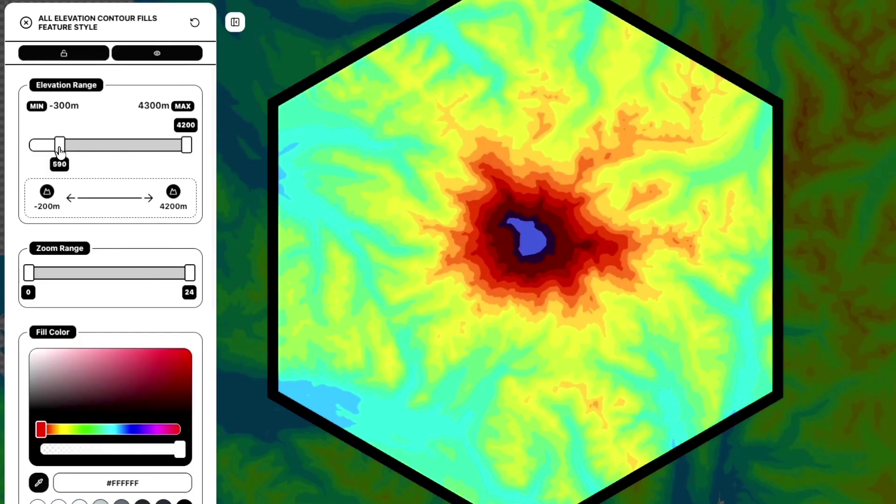
{"action": "scroll", "coordinate": [80, 226], "scroll_direction": "down", "scroll_amount": 3}
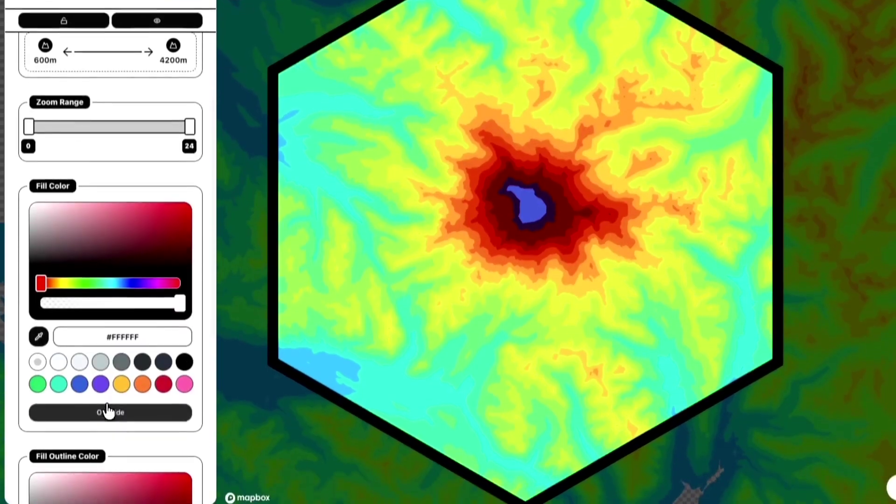
{"action": "left_click", "coordinate": [110, 413]}
{"action": "left_click", "coordinate": [79, 375]}
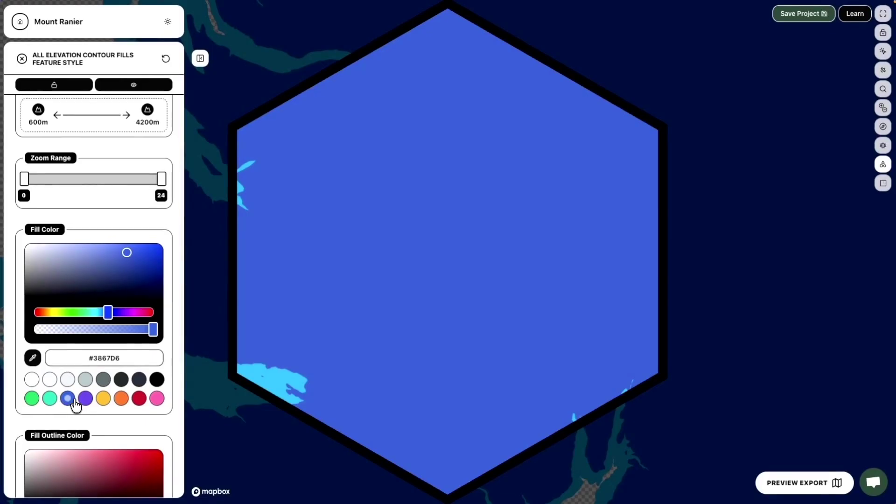
{"action": "scroll", "coordinate": [95, 215], "scroll_direction": "up", "scroll_amount": 2}
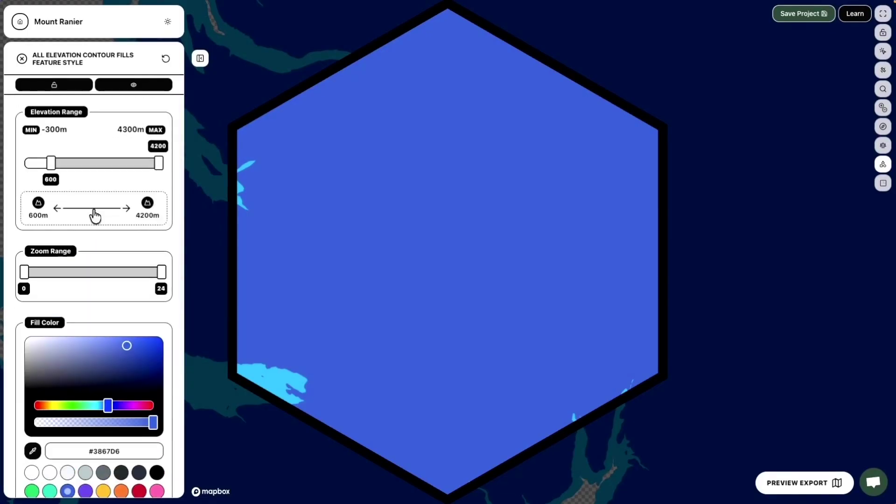
{"action": "scroll", "coordinate": [64, 154], "scroll_direction": "down", "scroll_amount": 1}
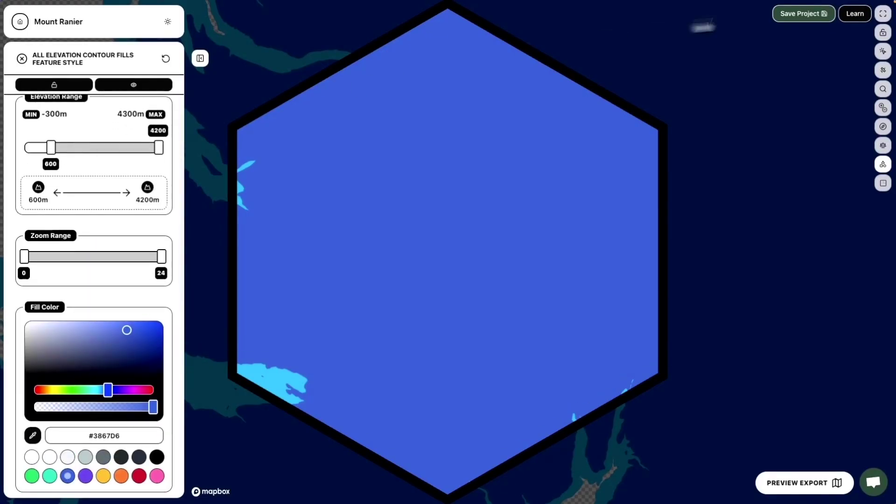
{"action": "left_click", "coordinate": [803, 15]}
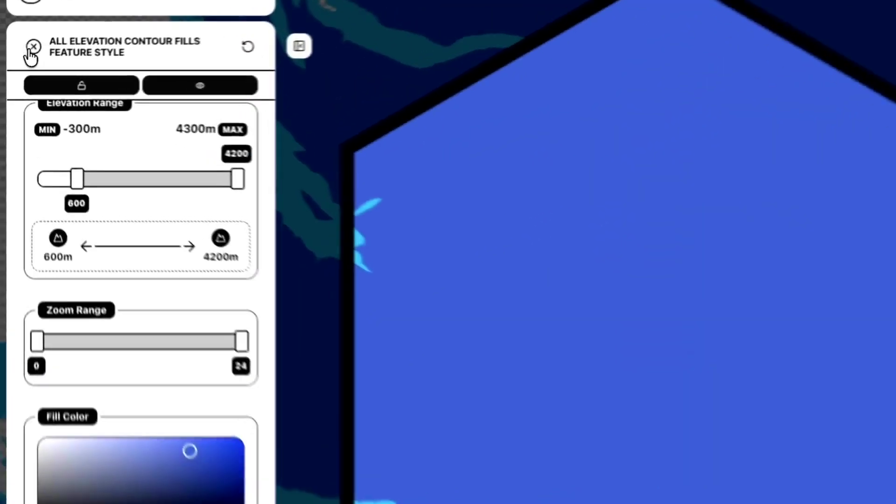
- Check the contour fill style of layer 500, then close its editor
{"action": "left_click", "coordinate": [21, 58]}
{"action": "left_click", "coordinate": [79, 173]}
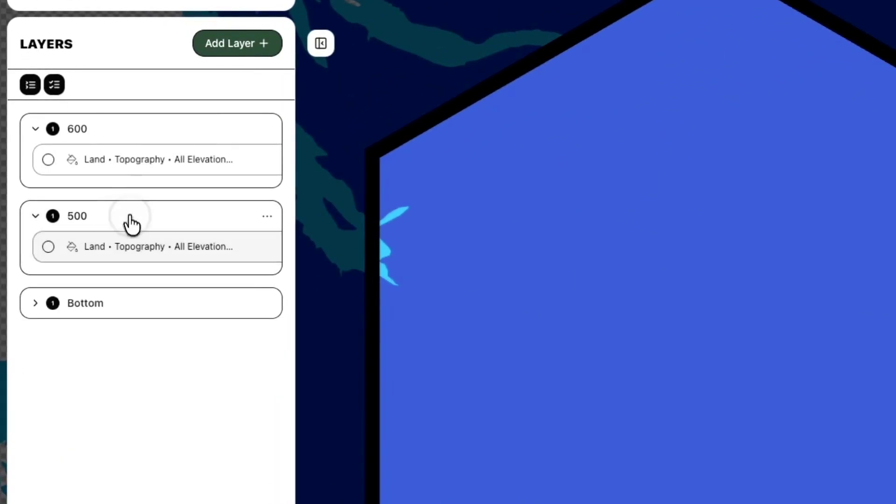
{"action": "left_click", "coordinate": [81, 186]}
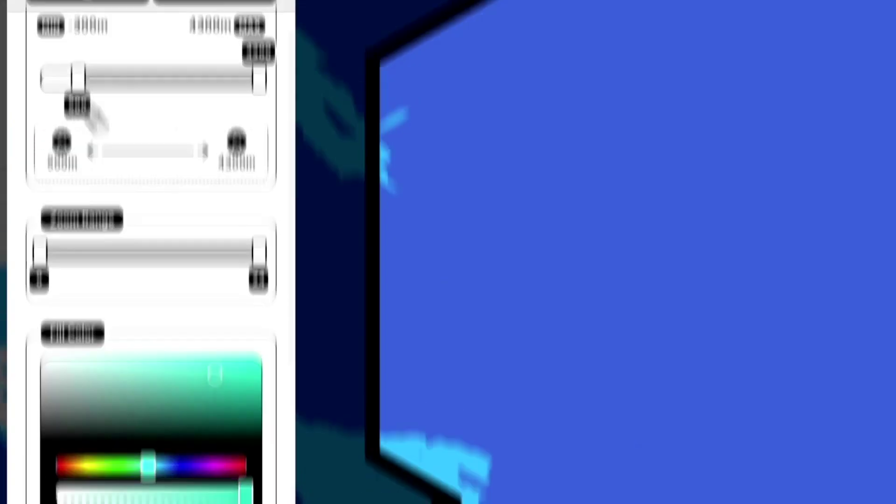
{"action": "left_click", "coordinate": [30, 70]}
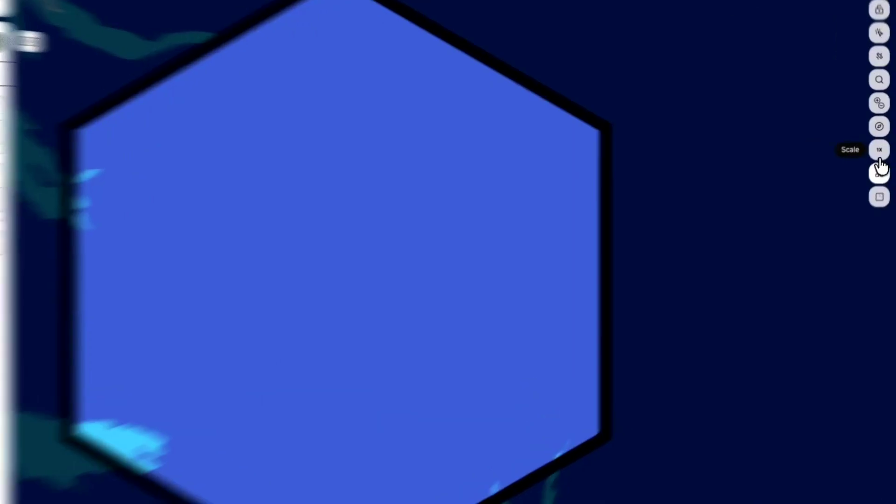
- Turn the Satellite Overlay back on and set the Map Scale slider to 200%
{"action": "left_click", "coordinate": [883, 145]}
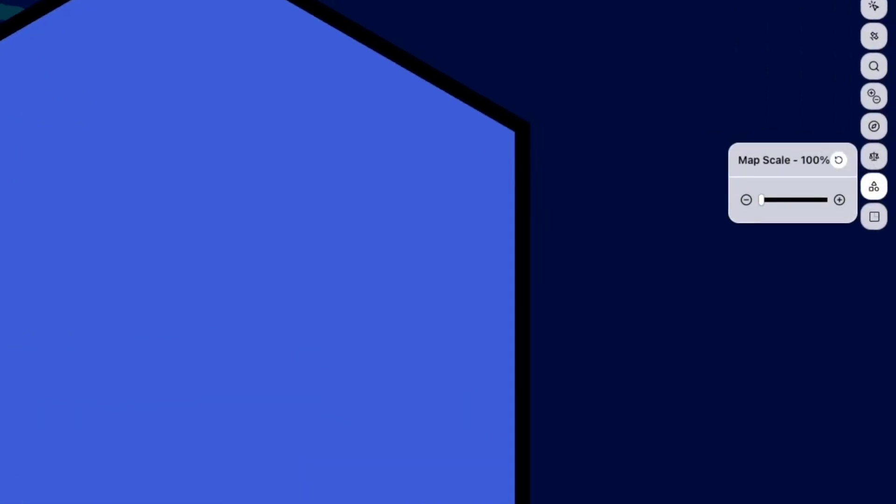
{"action": "left_click", "coordinate": [280, 257]}
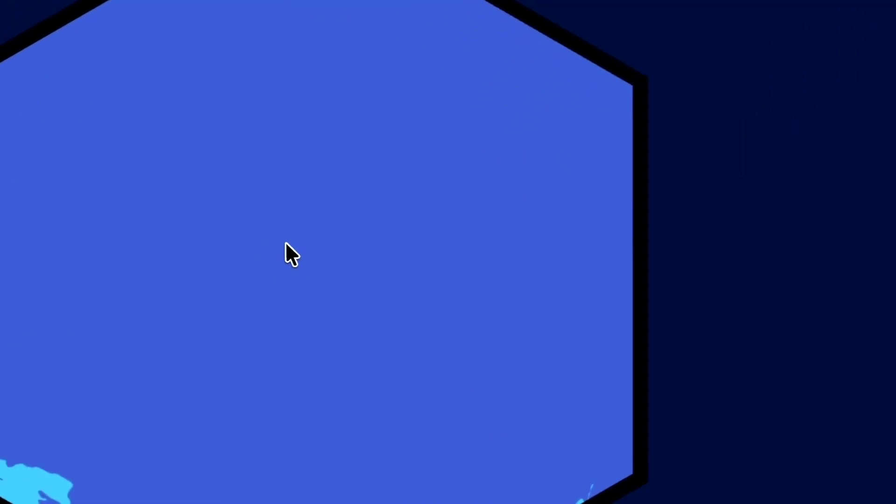
{"action": "left_click", "coordinate": [874, 242]}
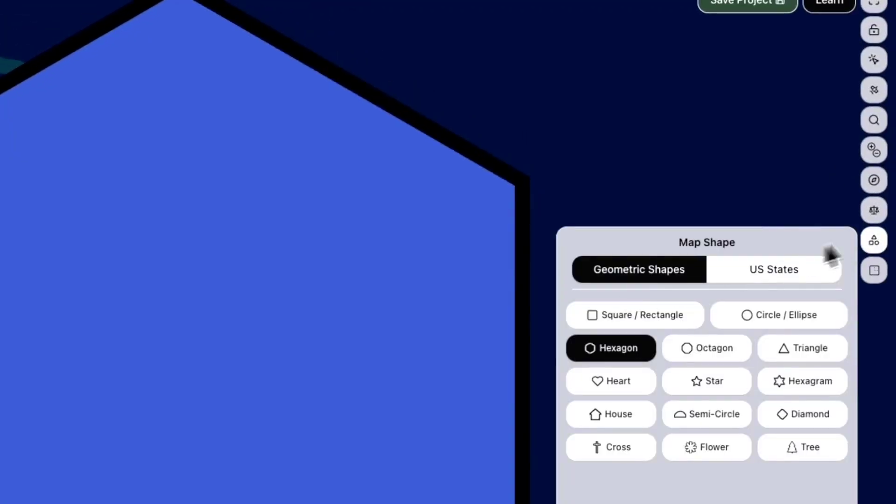
{"action": "left_click", "coordinate": [875, 211]}
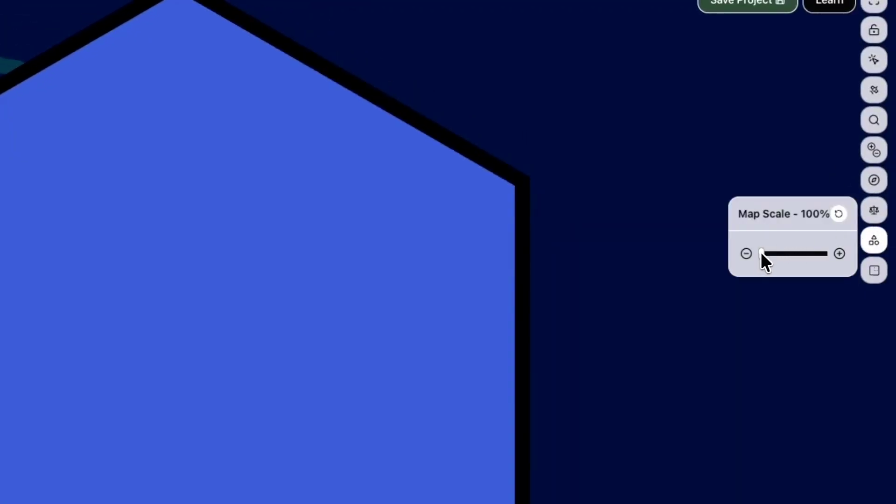
{"action": "left_click", "coordinate": [881, 93]}
{"action": "left_click", "coordinate": [838, 94]}
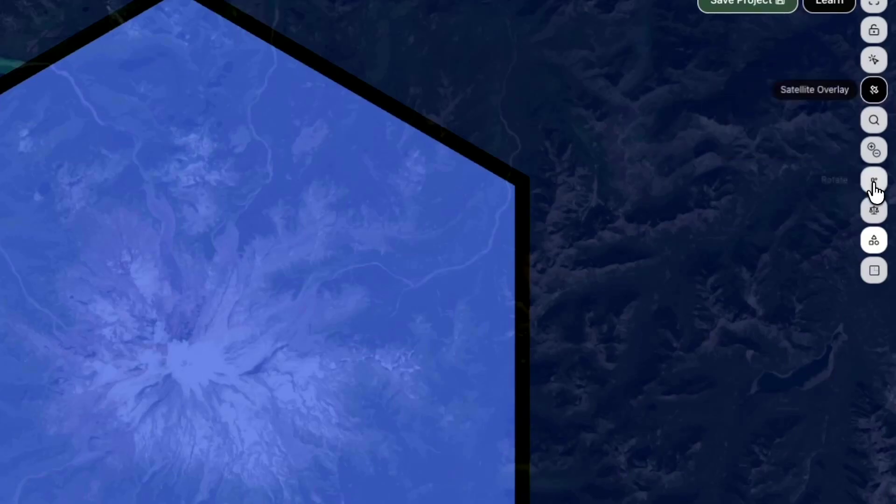
{"action": "left_click", "coordinate": [867, 219]}
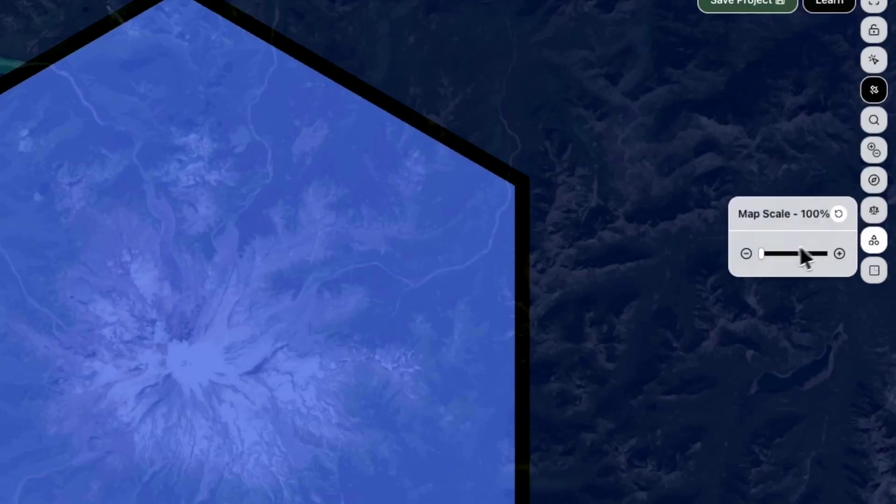
{"action": "left_click_drag", "start_coordinate": [762, 256], "coordinate": [851, 257]}
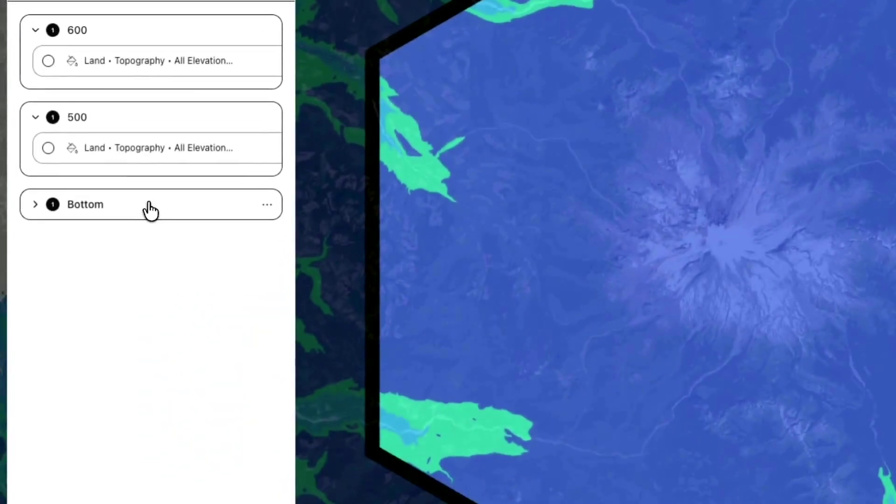
- Review the style settings of the Bottom layer and the 500 layer
{"action": "left_click", "coordinate": [1, 197]}
{"action": "left_click", "coordinate": [1, 196]}
{"action": "left_click", "coordinate": [158, 217]}
{"action": "left_click", "coordinate": [155, 229]}
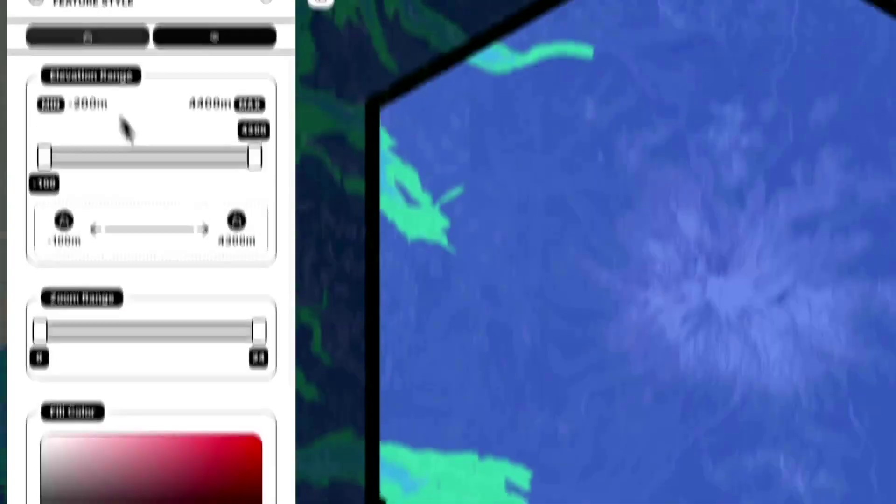
{"action": "left_click", "coordinate": [30, 54]}
{"action": "left_click", "coordinate": [159, 252]}
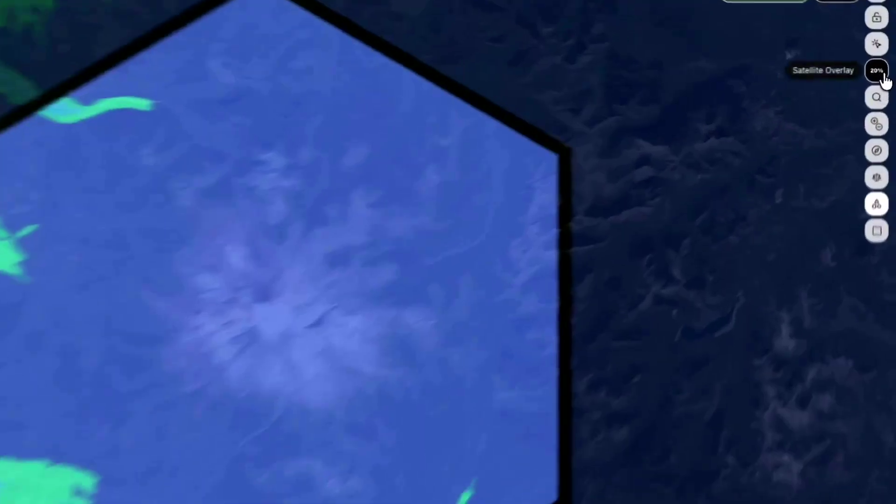
- Hide the Satellite Overlay so only flat contour colours show, then close the style editor
{"action": "left_click", "coordinate": [882, 70]}
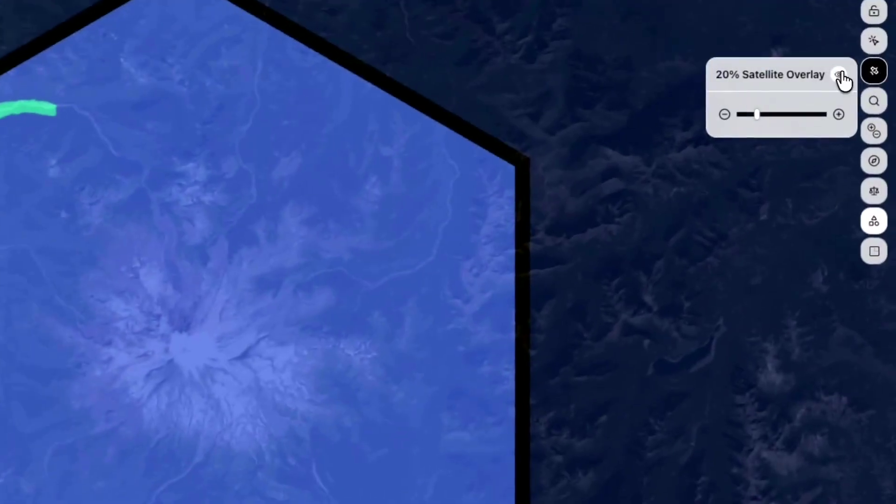
{"action": "left_click", "coordinate": [861, 73]}
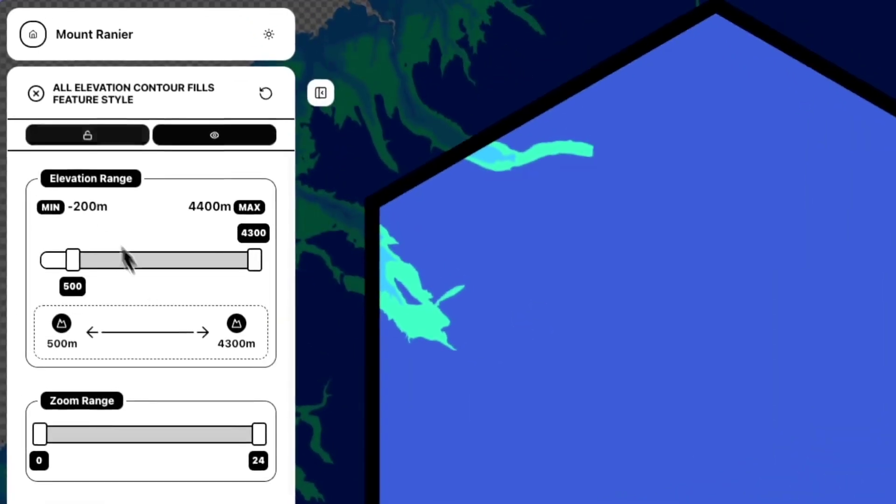
{"action": "left_click", "coordinate": [36, 93]}
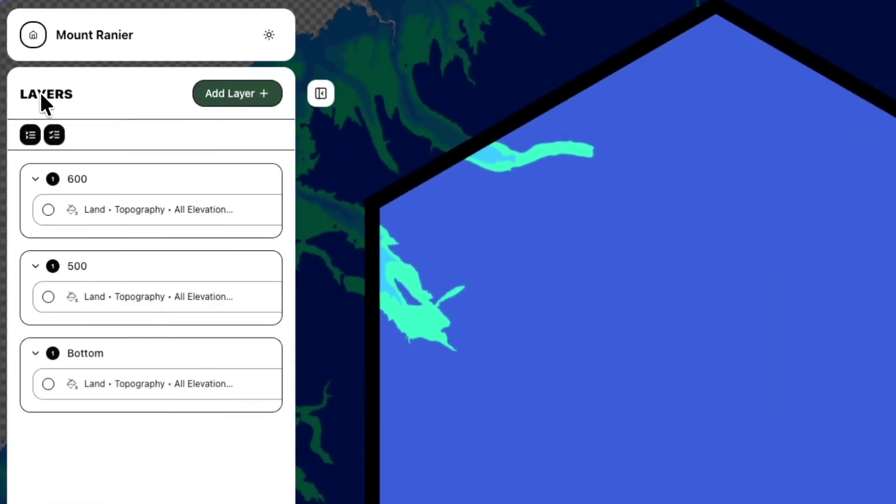
- Add further elevation contour layers up to 4200, each with its own fill colour
{"action": "left_click", "coordinate": [227, 94]}
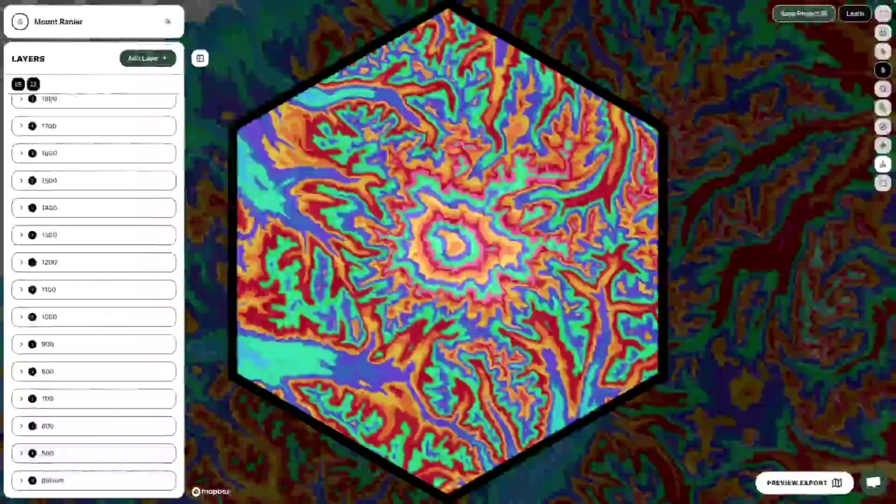
{"action": "scroll", "coordinate": [120, 284], "scroll_direction": "up", "scroll_amount": 10}
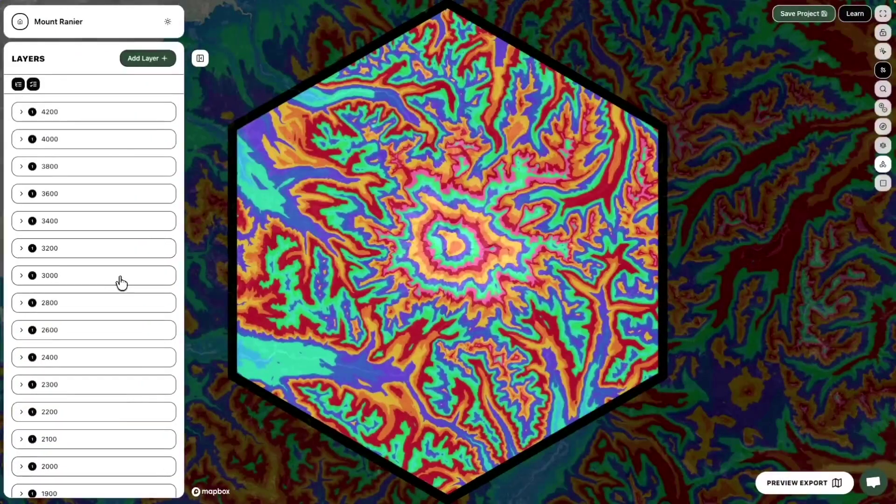
{"action": "scroll", "coordinate": [120, 282], "scroll_direction": "down", "scroll_amount": 10}
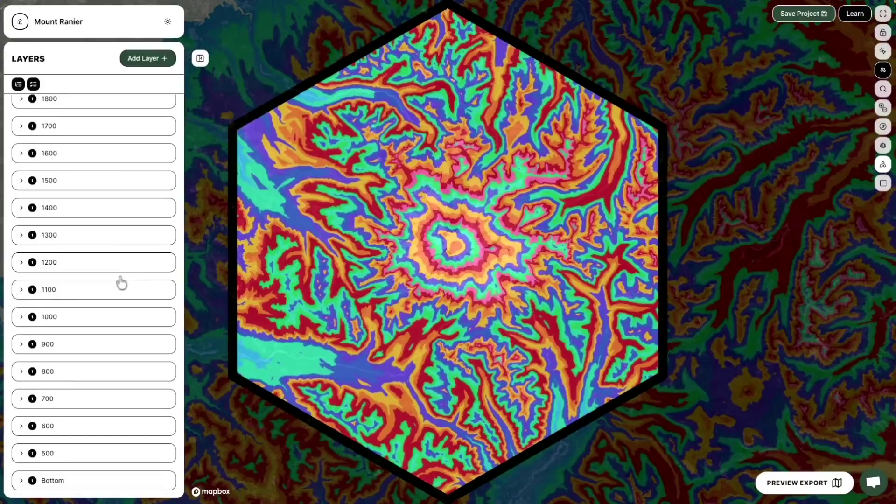
{"action": "scroll", "coordinate": [120, 281], "scroll_direction": "up", "scroll_amount": 10}
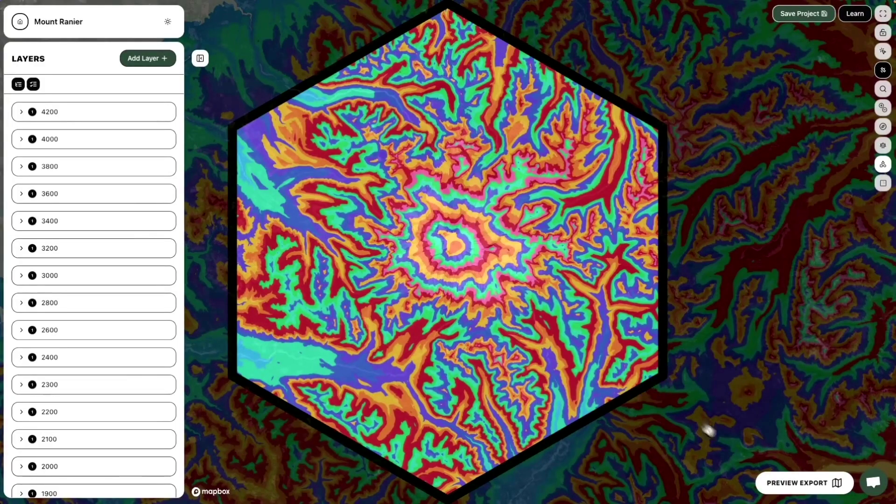
- Open Preview Export and view the red, pink 1100 and cyan layers individually
{"action": "left_click", "coordinate": [802, 488]}
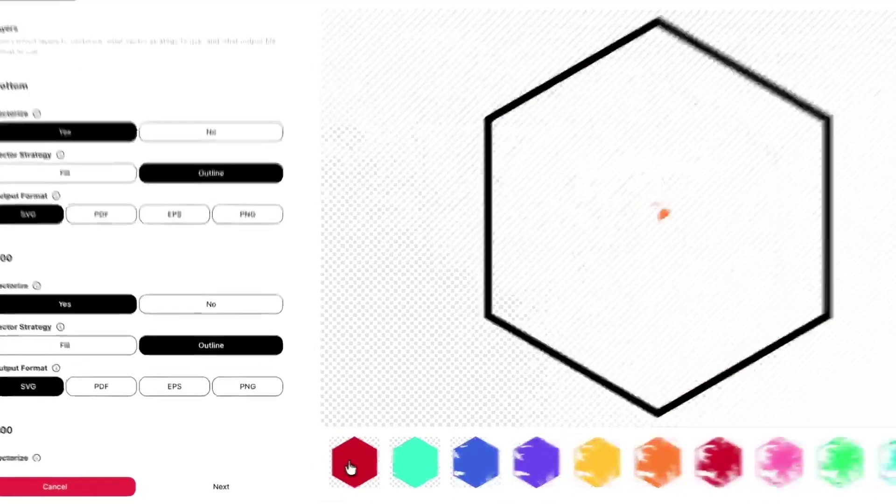
{"action": "left_click", "coordinate": [337, 468]}
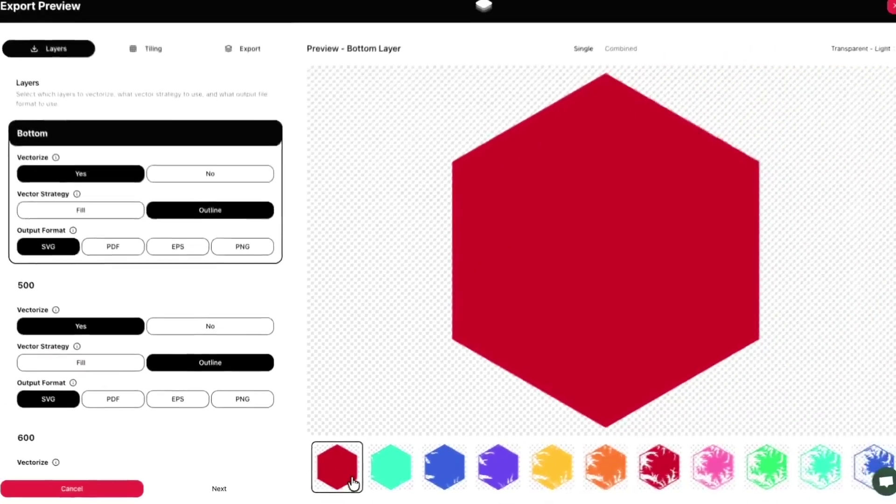
{"action": "scroll", "coordinate": [679, 455], "scroll_direction": "right", "scroll_amount": 5}
{"action": "scroll", "coordinate": [577, 473], "scroll_direction": "right", "scroll_amount": 10}
{"action": "scroll", "coordinate": [597, 467], "scroll_direction": "right", "scroll_amount": 2}
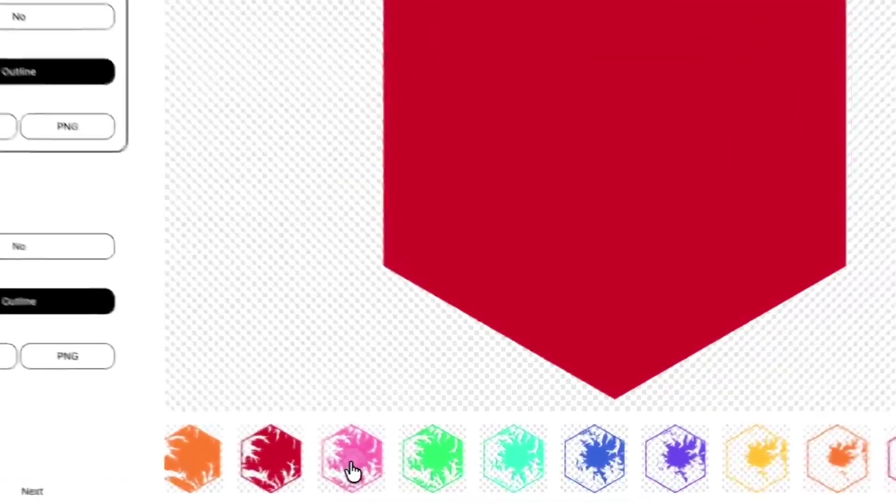
{"action": "left_click", "coordinate": [353, 470]}
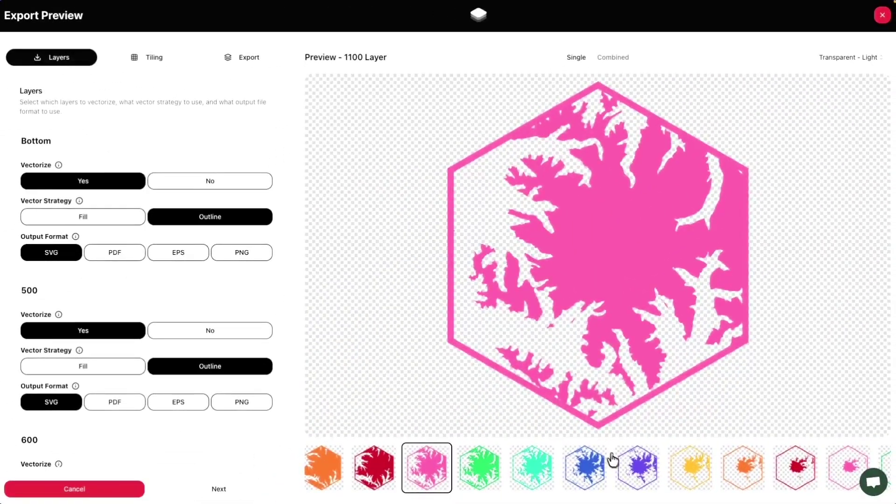
{"action": "scroll", "coordinate": [613, 459], "scroll_direction": "right", "scroll_amount": 5}
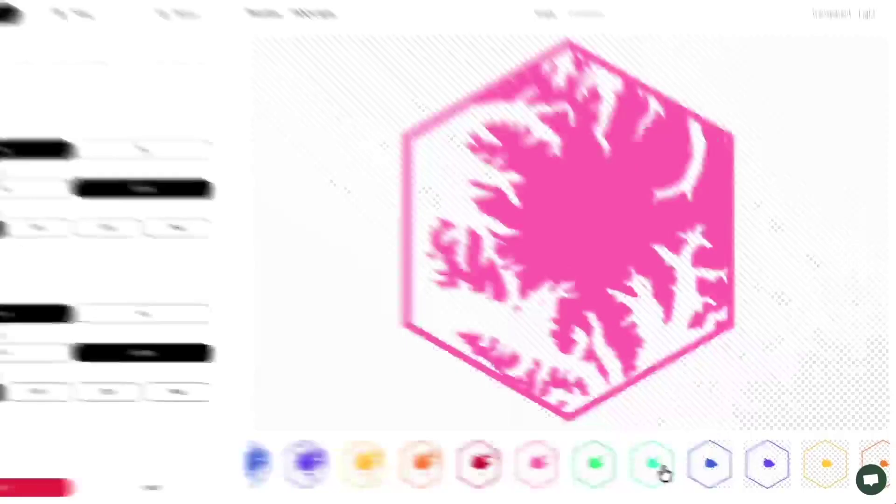
{"action": "left_click", "coordinate": [684, 471]}
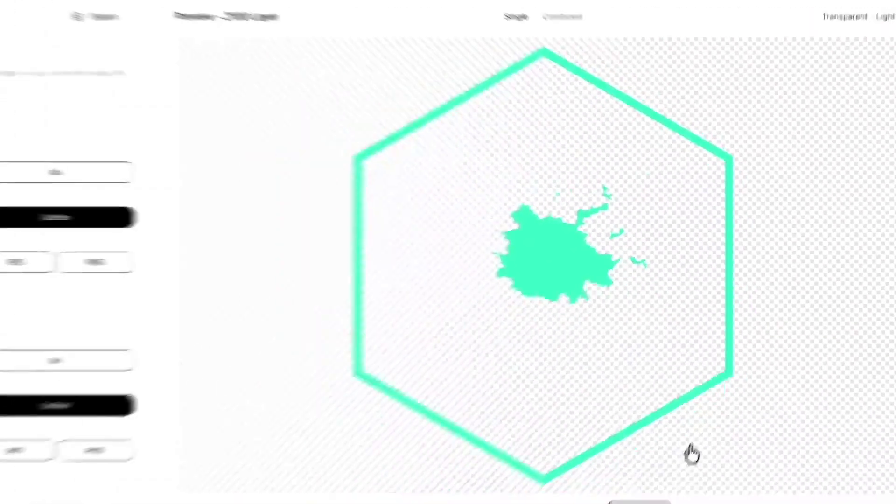
{"action": "scroll", "coordinate": [745, 464], "scroll_direction": "left", "scroll_amount": 10}
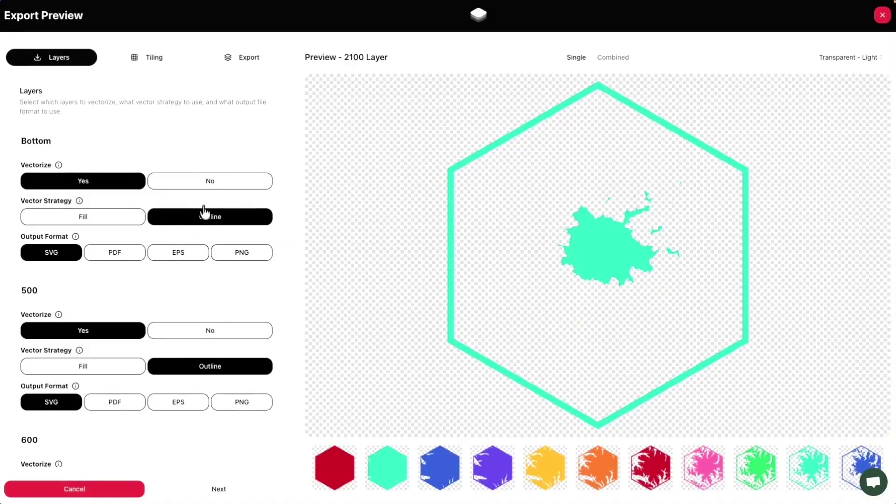
- Set the 2800 layer's Vector Strategy to Outline so every layer exports as Vector, Outline, SVG
{"action": "scroll", "coordinate": [204, 211], "scroll_direction": "down", "scroll_amount": 2}
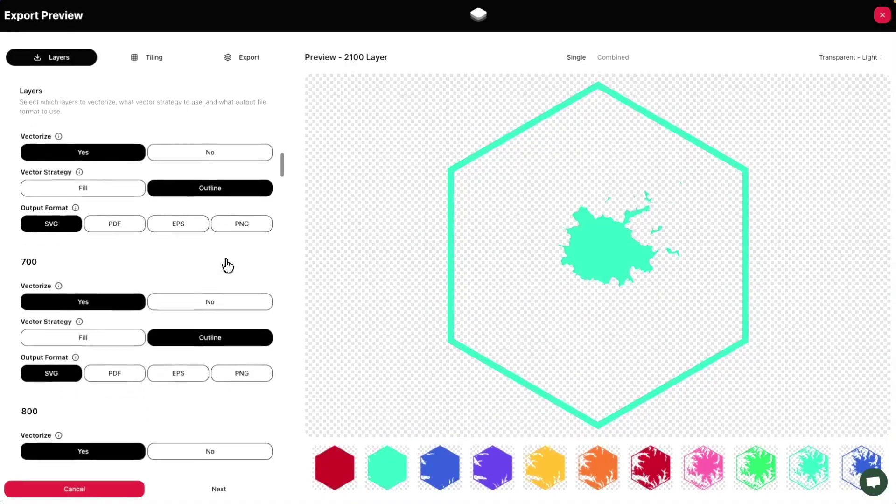
{"action": "scroll", "coordinate": [227, 265], "scroll_direction": "down", "scroll_amount": 1}
{"action": "scroll", "coordinate": [207, 280], "scroll_direction": "down", "scroll_amount": 8}
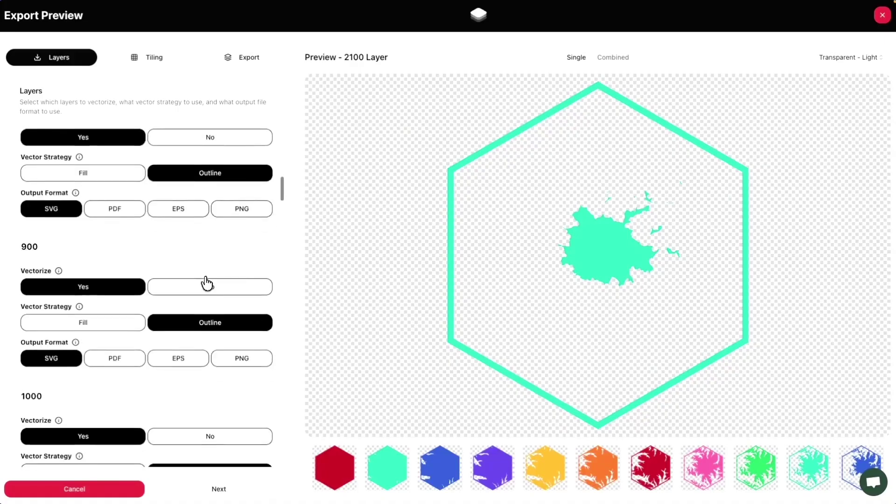
{"action": "scroll", "coordinate": [207, 283], "scroll_direction": "down", "scroll_amount": 1}
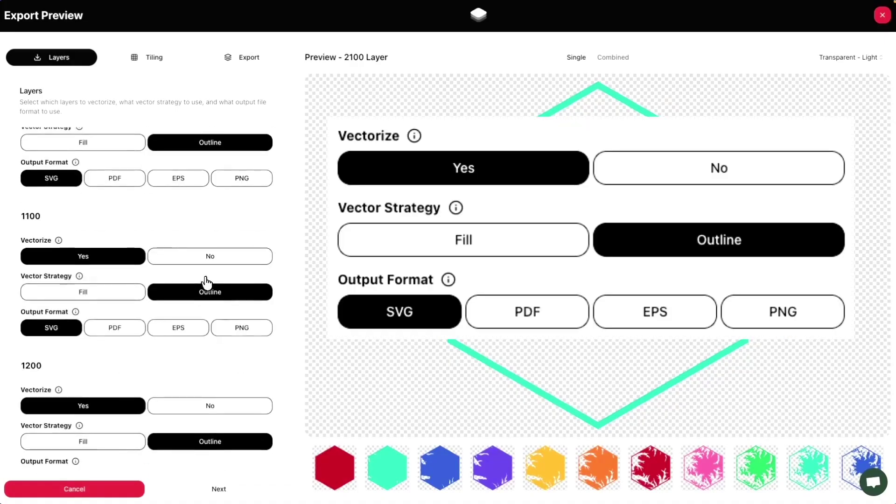
{"action": "scroll", "coordinate": [206, 283], "scroll_direction": "down", "scroll_amount": 7}
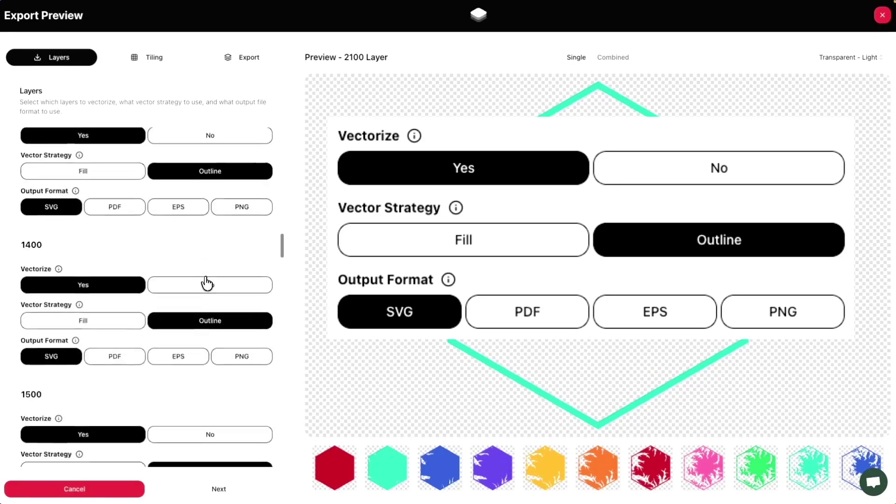
{"action": "scroll", "coordinate": [206, 283], "scroll_direction": "down", "scroll_amount": 20}
{"action": "scroll", "coordinate": [207, 283], "scroll_direction": "down", "scroll_amount": 2}
{"action": "left_click", "coordinate": [214, 264]}
{"action": "scroll", "coordinate": [214, 264], "scroll_direction": "down", "scroll_amount": 10}
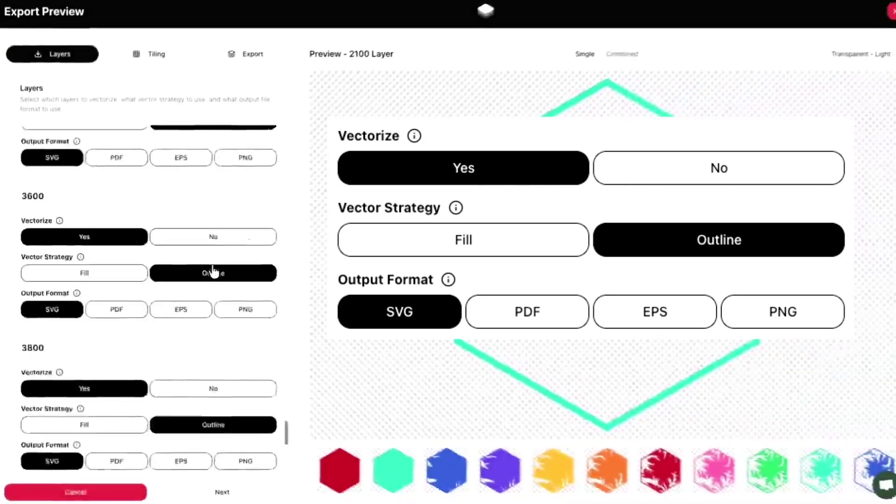
{"action": "scroll", "coordinate": [214, 273], "scroll_direction": "down", "scroll_amount": 5}
{"action": "scroll", "coordinate": [213, 273], "scroll_direction": "up", "scroll_amount": 20}
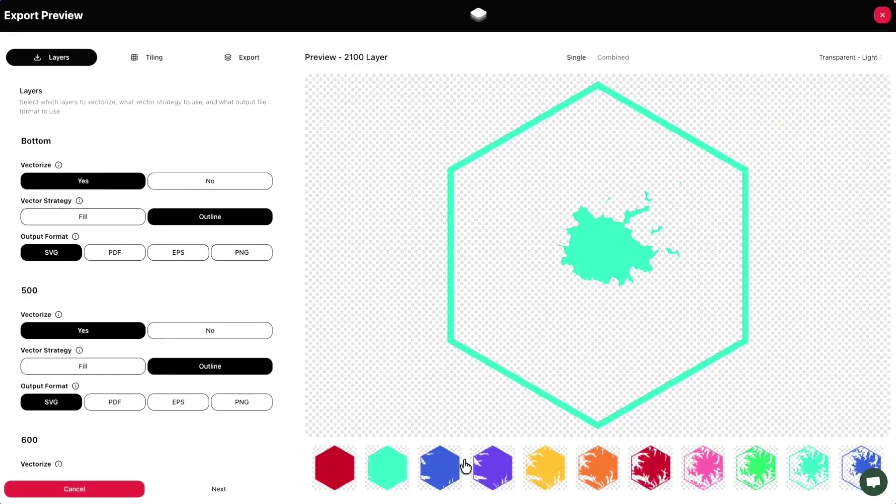
{"action": "scroll", "coordinate": [540, 477], "scroll_direction": "right", "scroll_amount": 5}
{"action": "scroll", "coordinate": [539, 479], "scroll_direction": "left", "scroll_amount": 10}
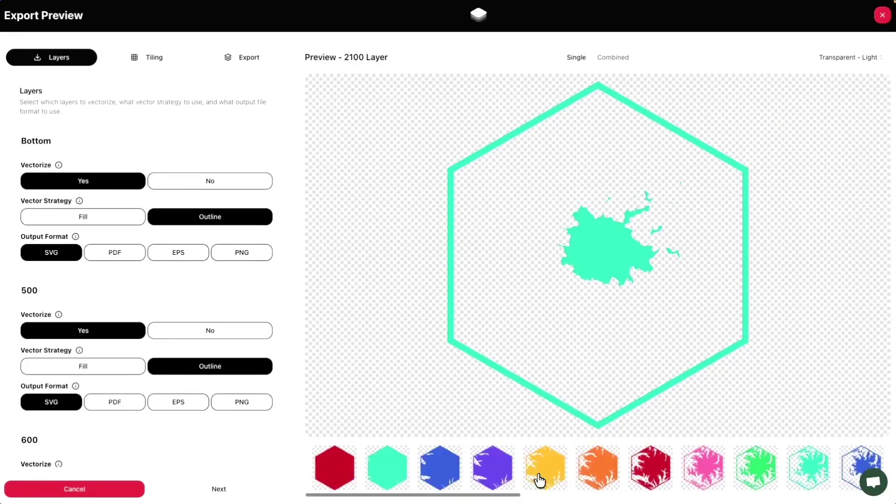
- Go to the Export tab and look over the Layer Summary, starting from 4200
{"action": "left_click", "coordinate": [196, 495]}
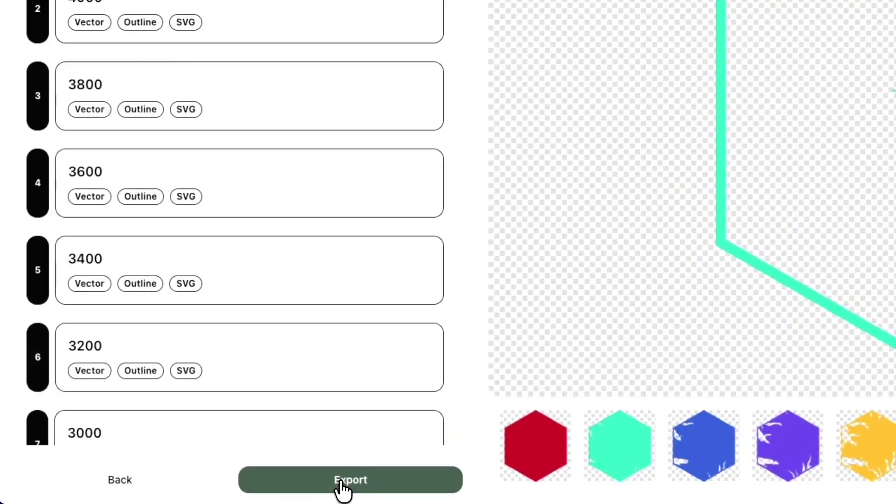
{"action": "scroll", "coordinate": [100, 231], "scroll_direction": "down", "scroll_amount": 10}
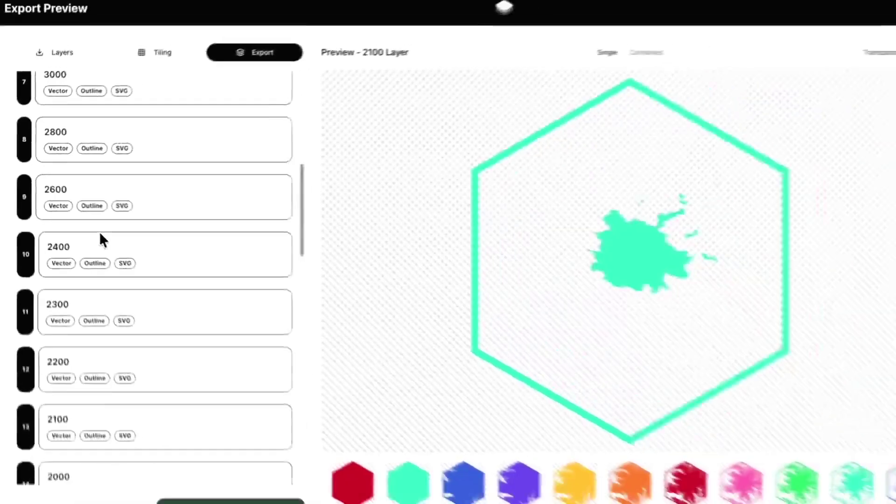
{"action": "scroll", "coordinate": [95, 233], "scroll_direction": "up", "scroll_amount": 5}
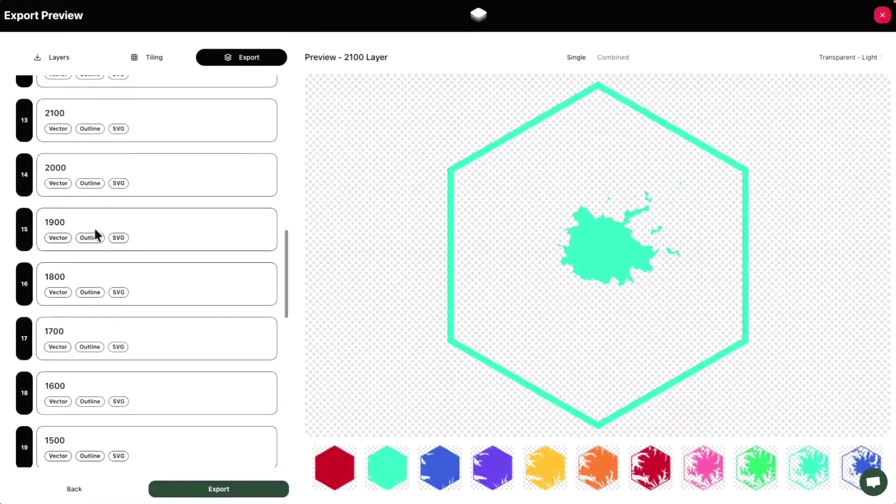
{"action": "scroll", "coordinate": [95, 233], "scroll_direction": "up", "scroll_amount": 10}
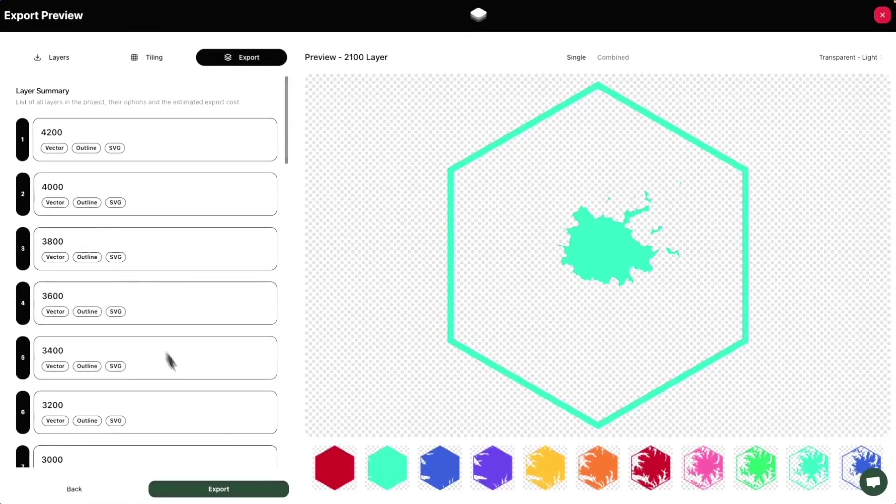